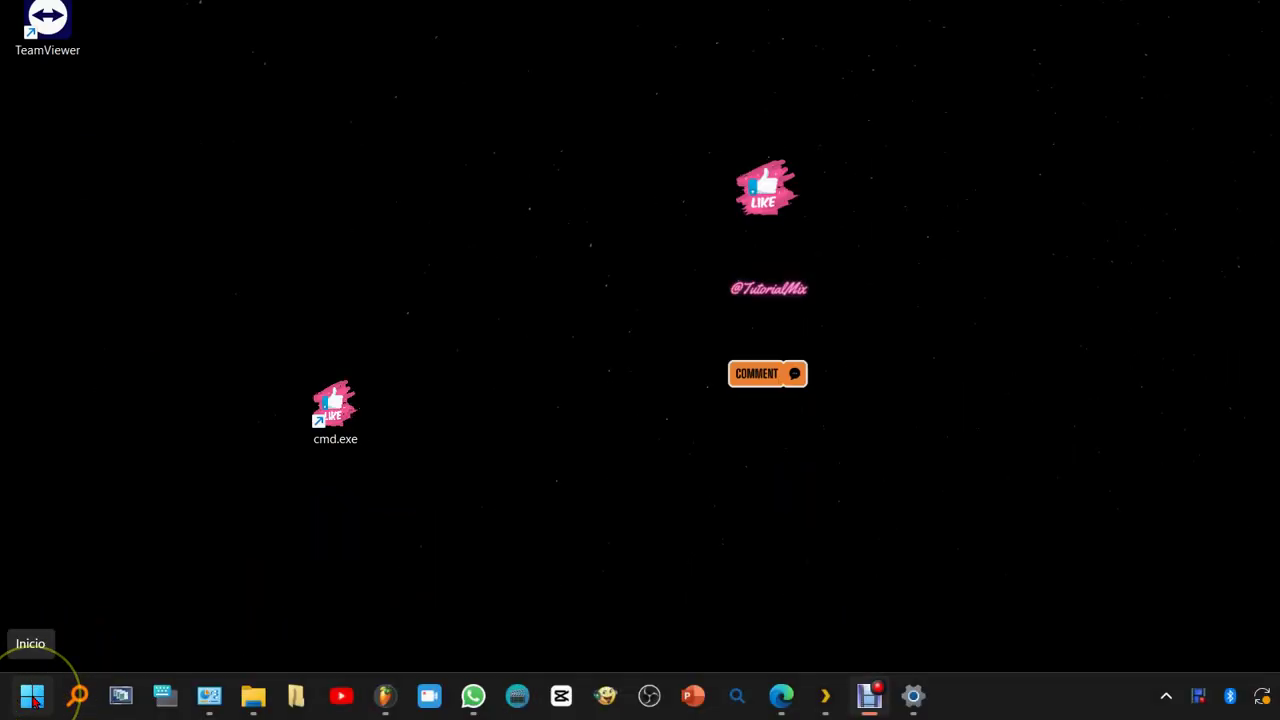
Search Windows for "rendimiento" and open "Ajustar la apariencia y rendimiento de Windows"
click(32, 700)
click(220, 140)
text(redimiento)
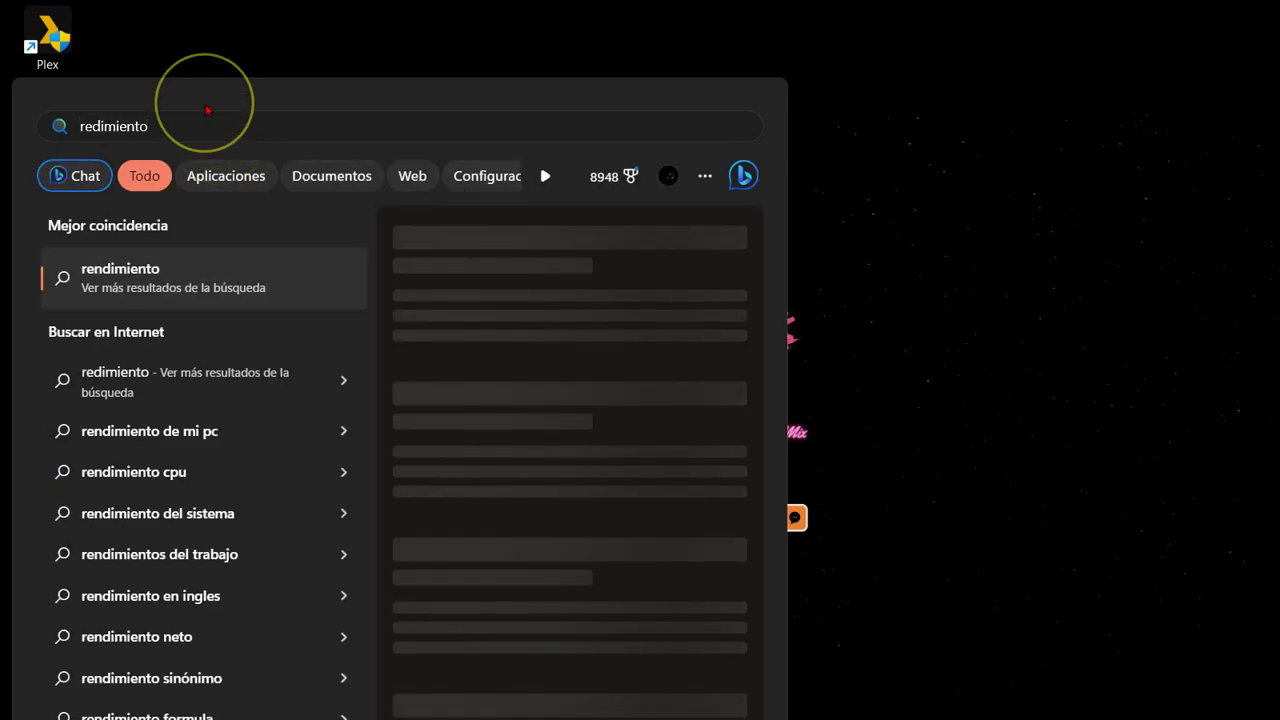
text(n)
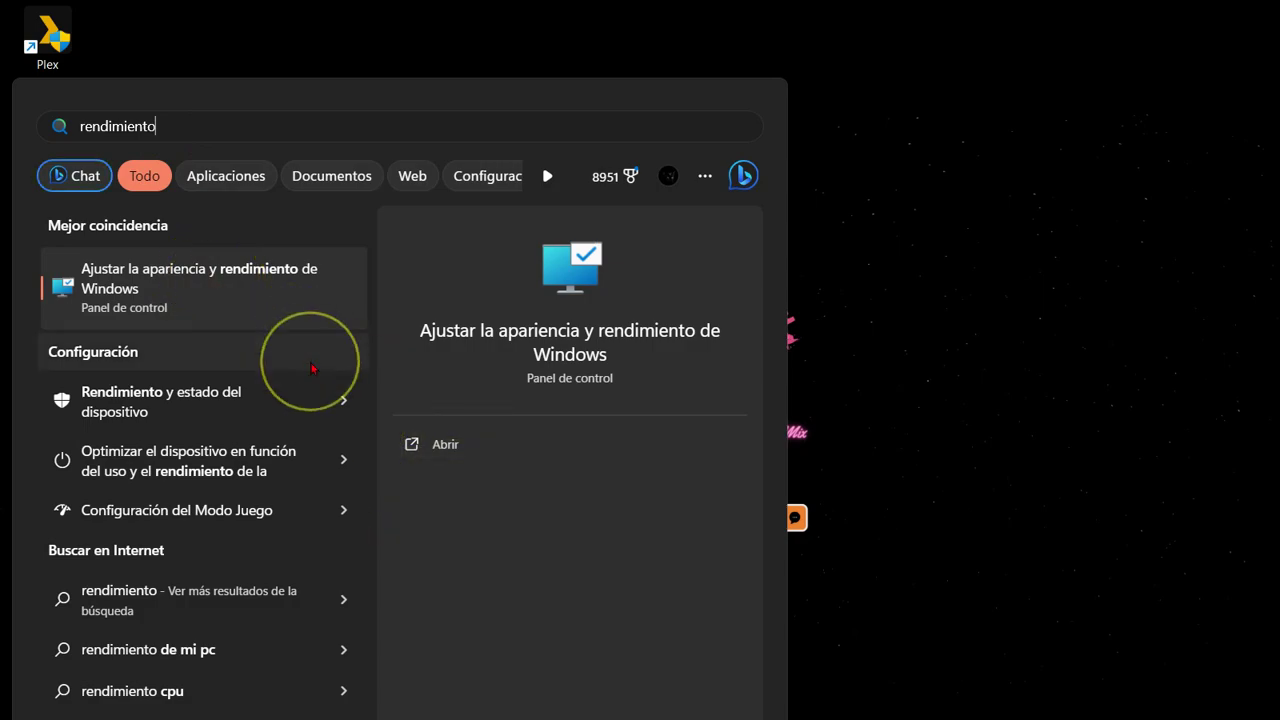
click(443, 444)
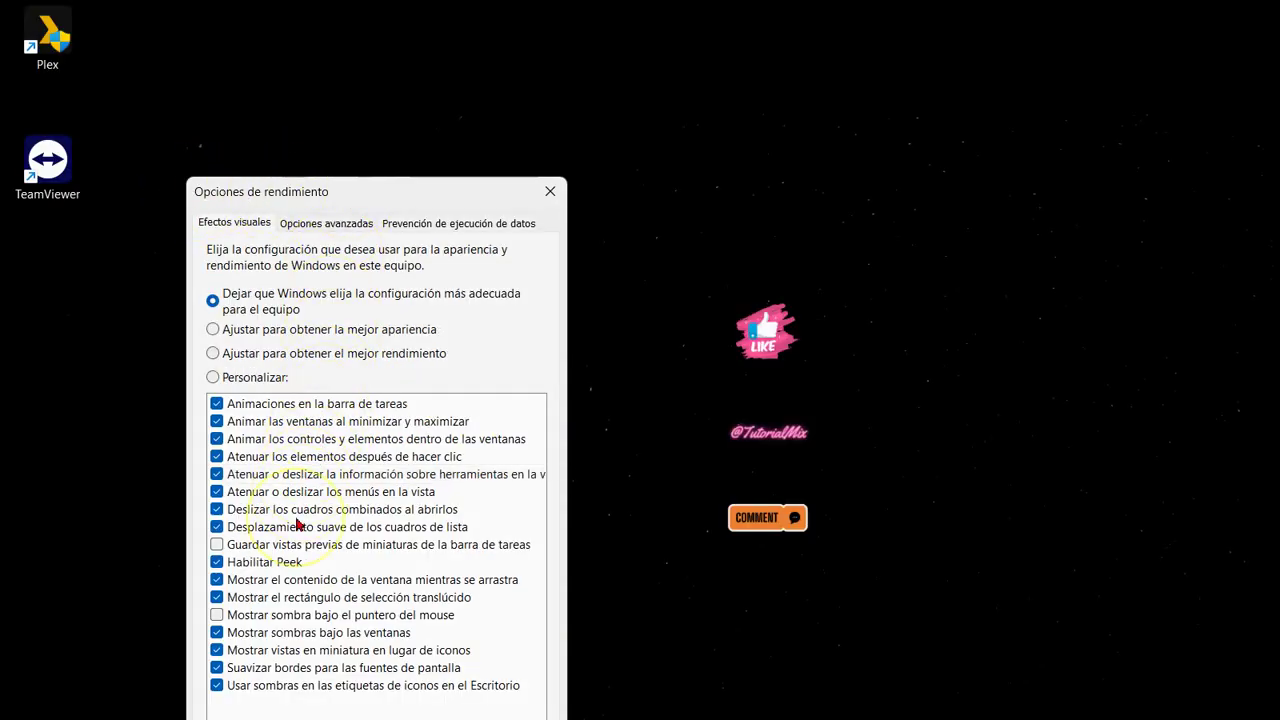
Set visual effects to best performance, re-enable only "Mostrar vistas en miniatura en lugar de iconos", and apply and accept the changes
click(214, 210)
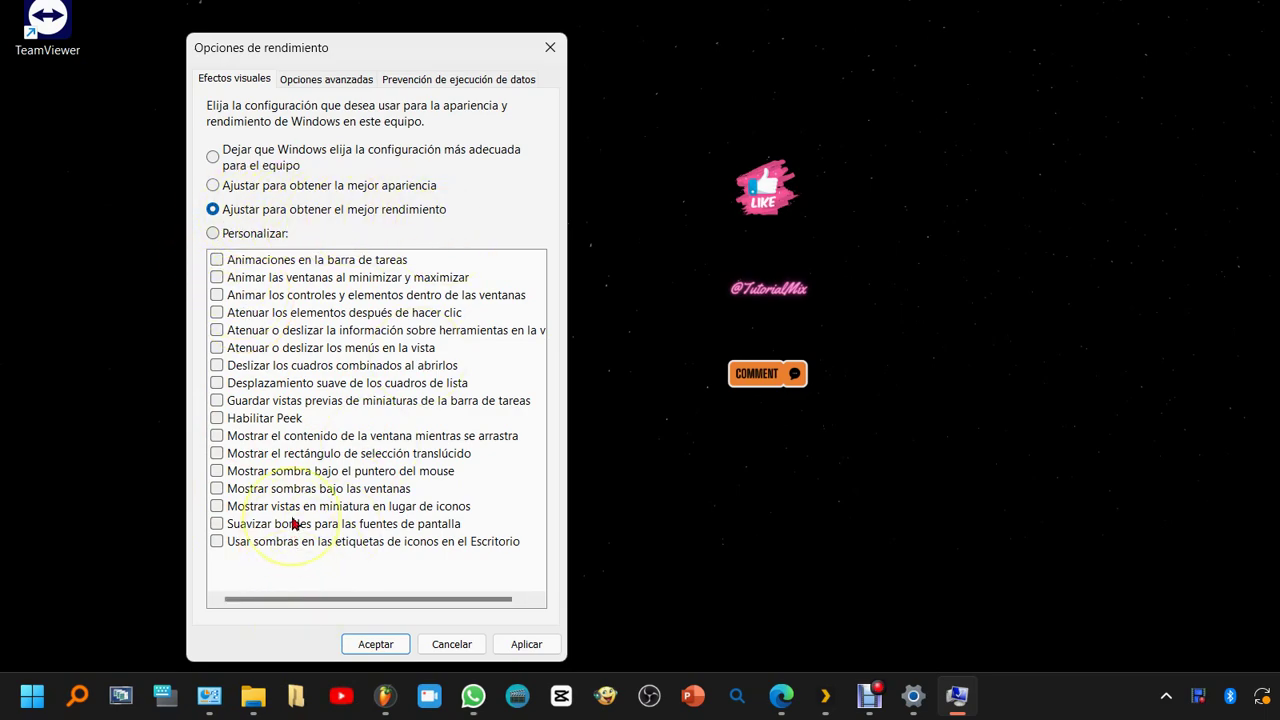
click(217, 507)
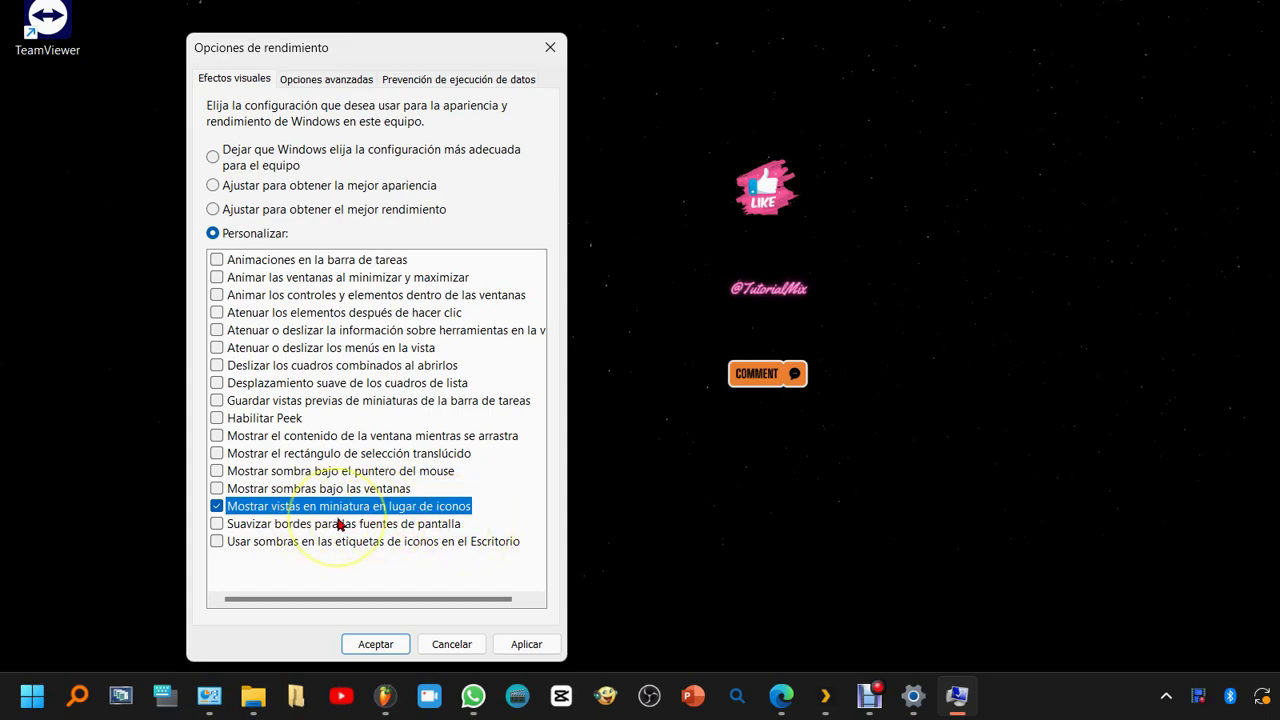
click(614, 600)
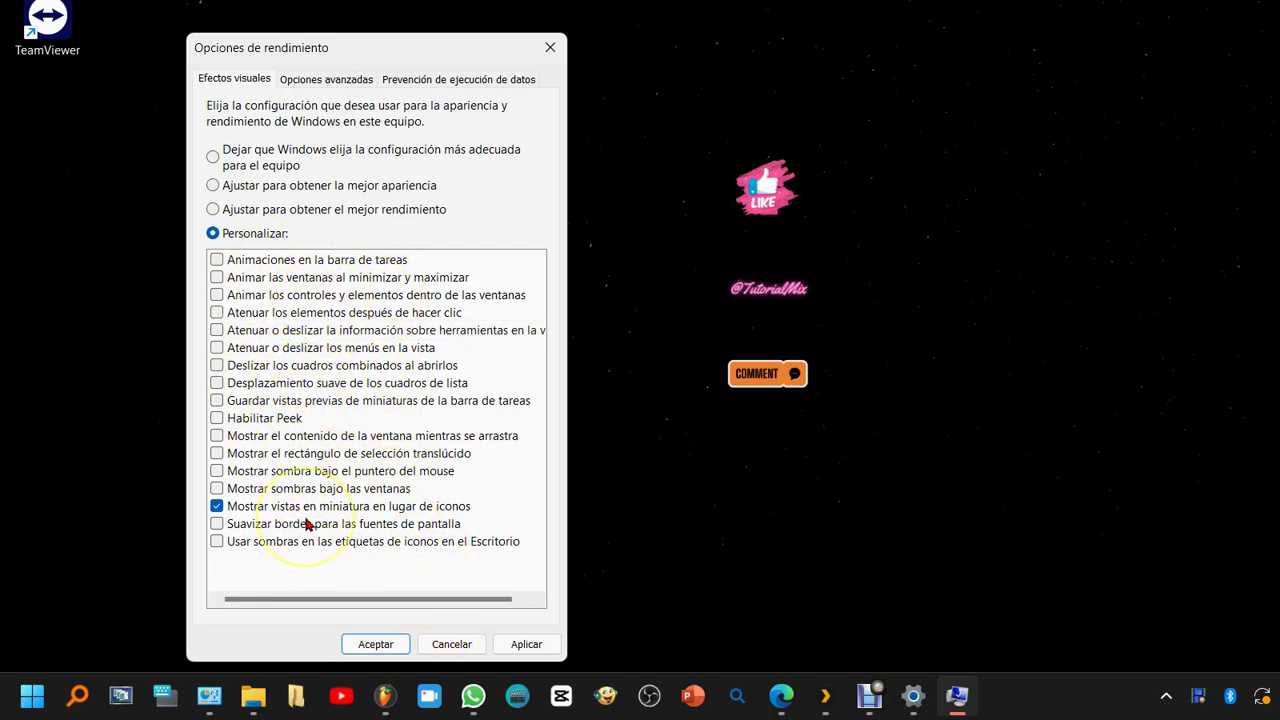
click(526, 645)
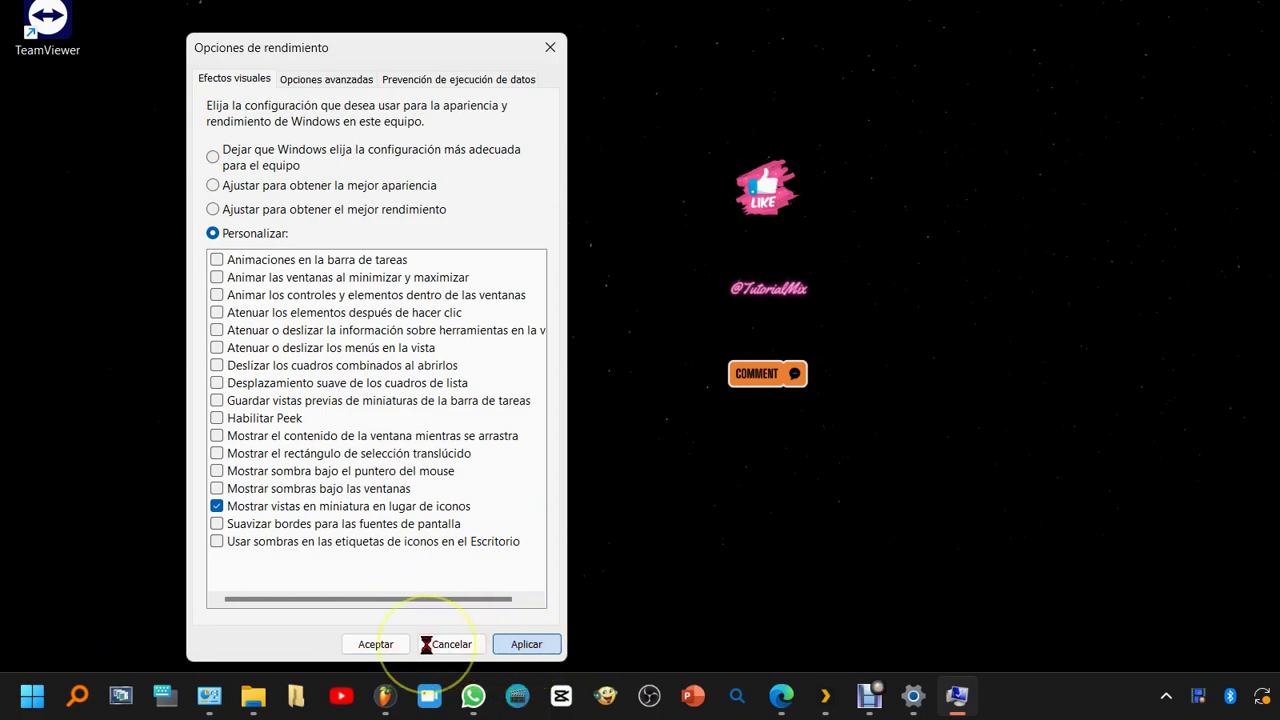
click(375, 644)
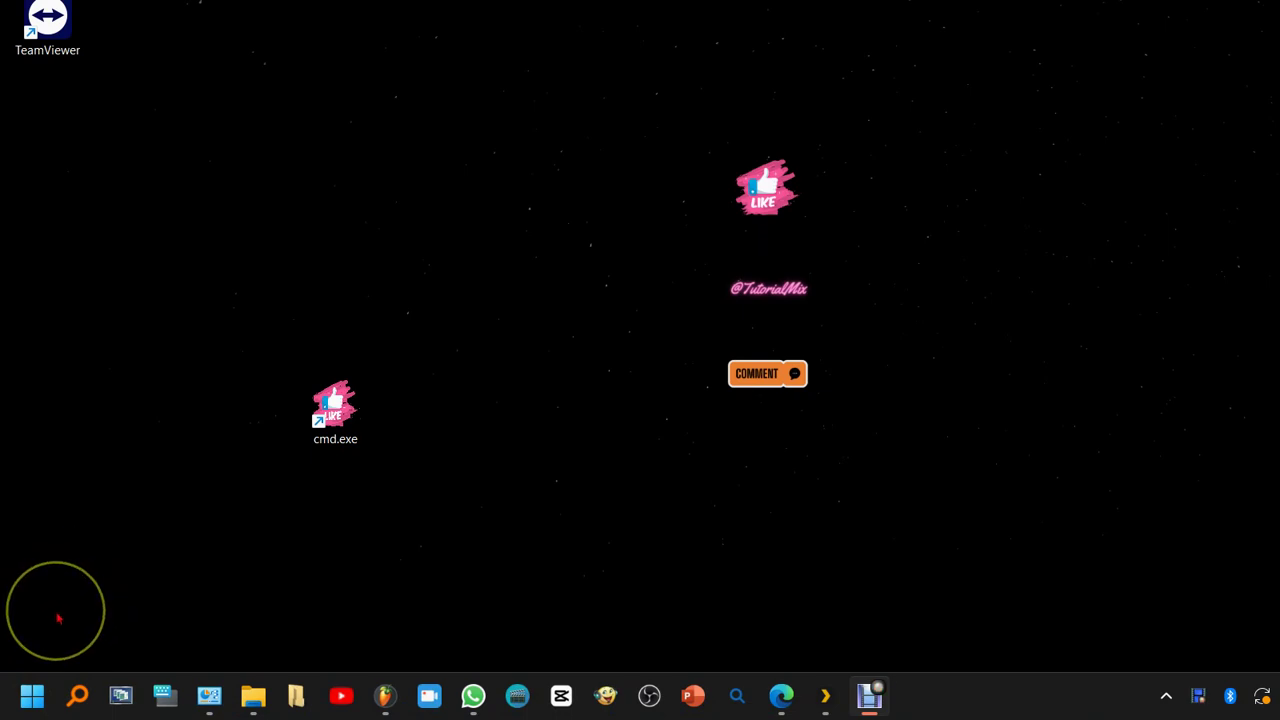
Open the Windows settings page for applications that start automatically at sign-in
click(31, 690)
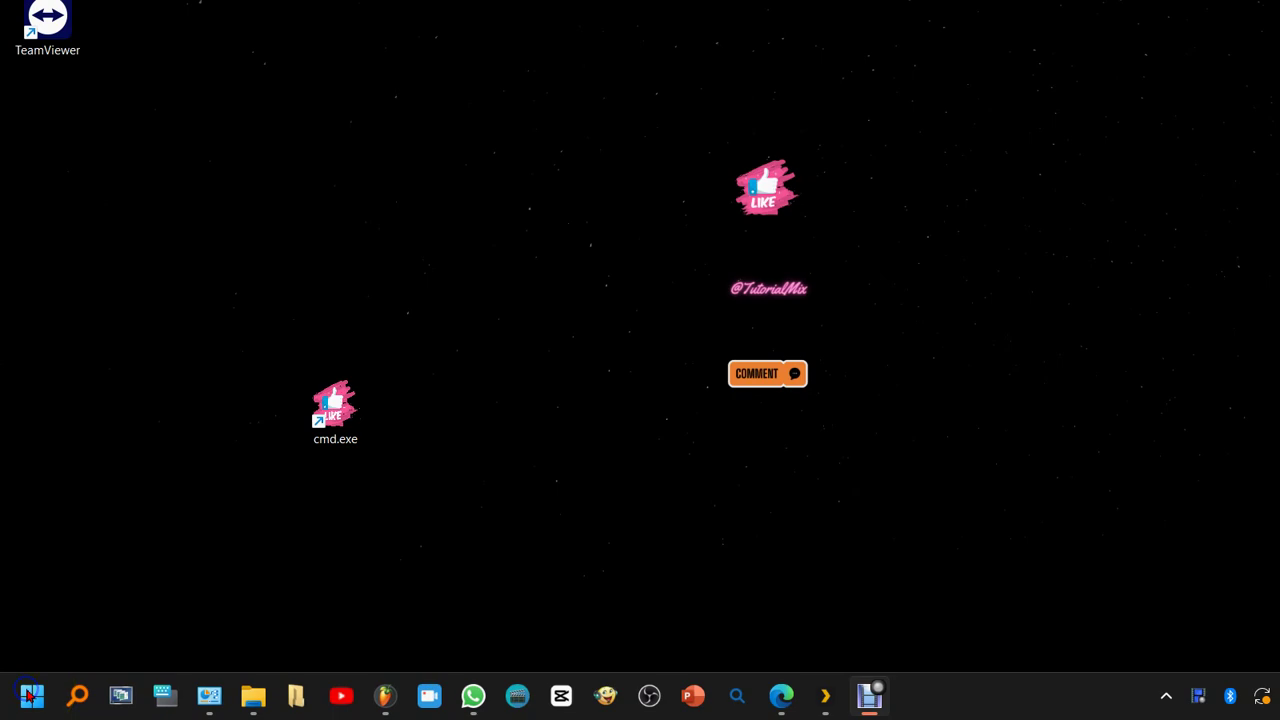
right_click(30, 693)
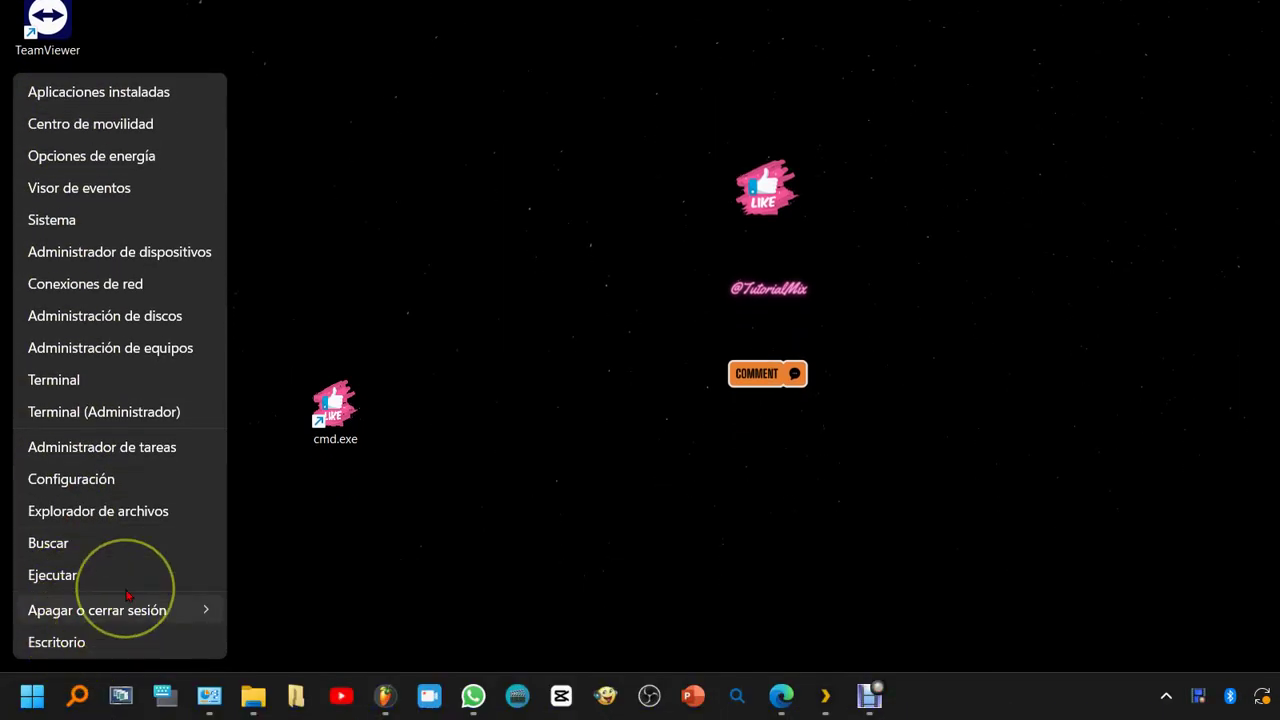
click(140, 481)
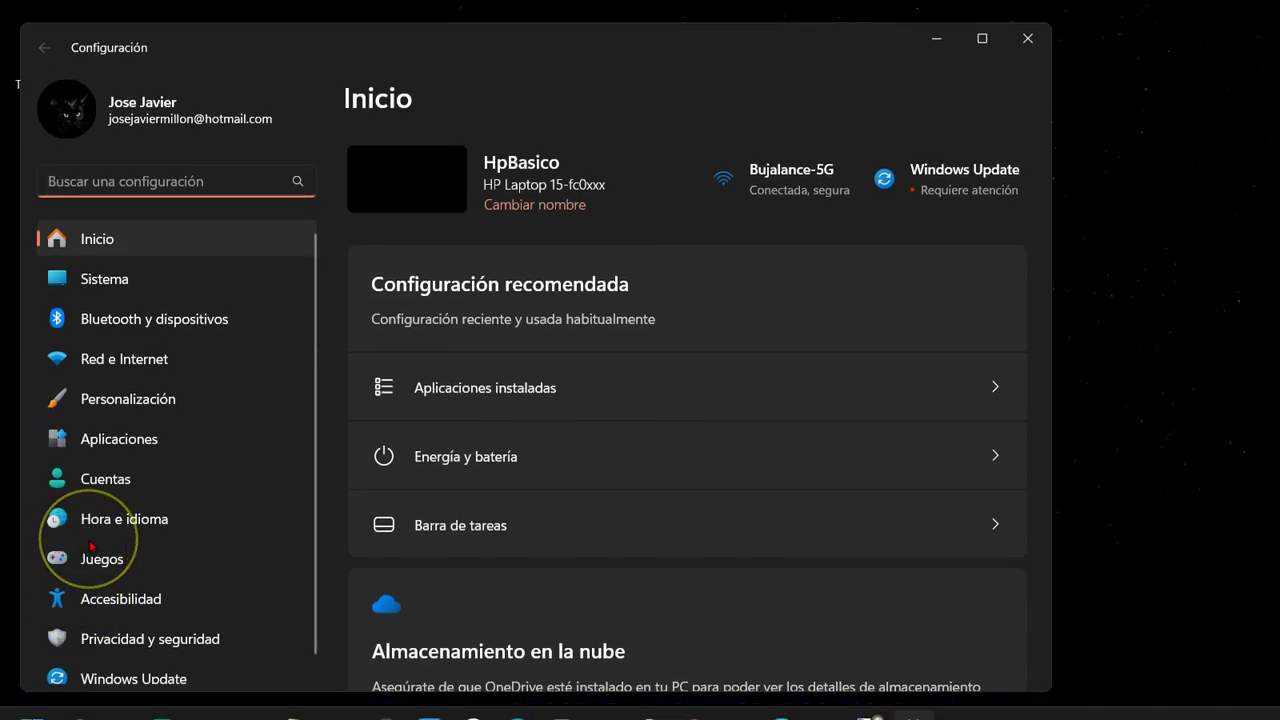
click(160, 440)
click(160, 440)
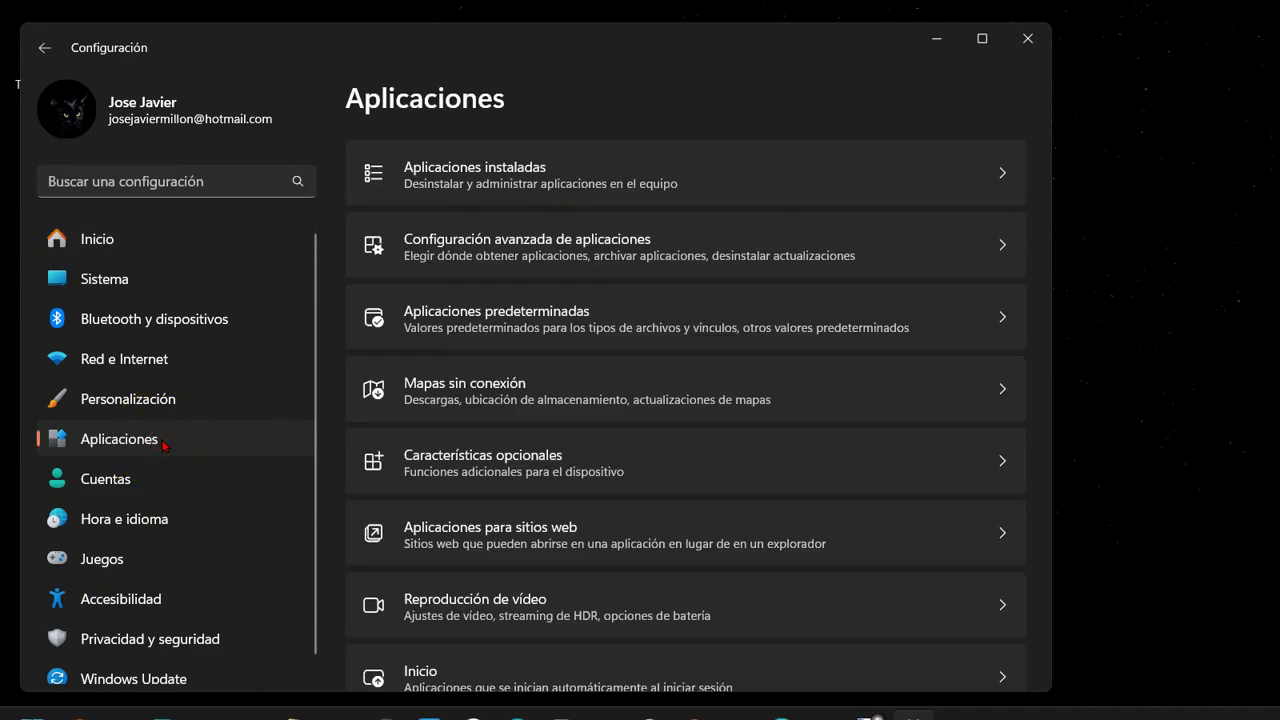
scroll(652, 470, down, 1)
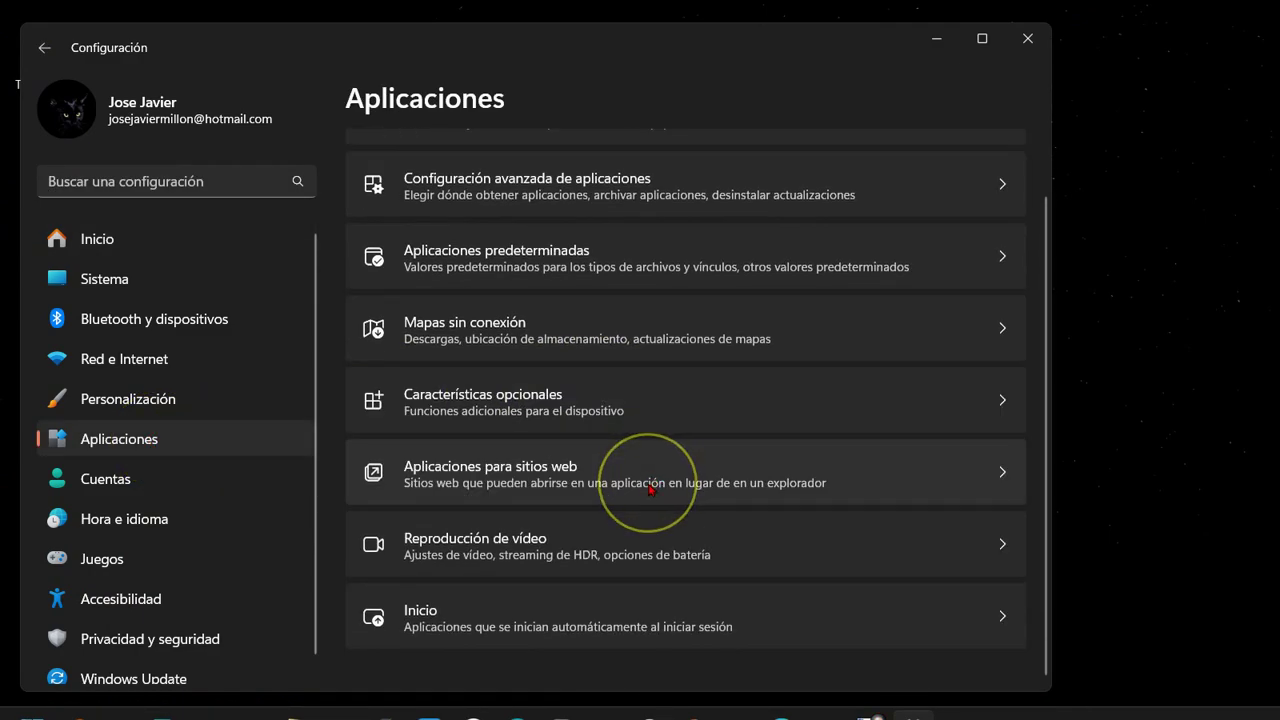
click(572, 580)
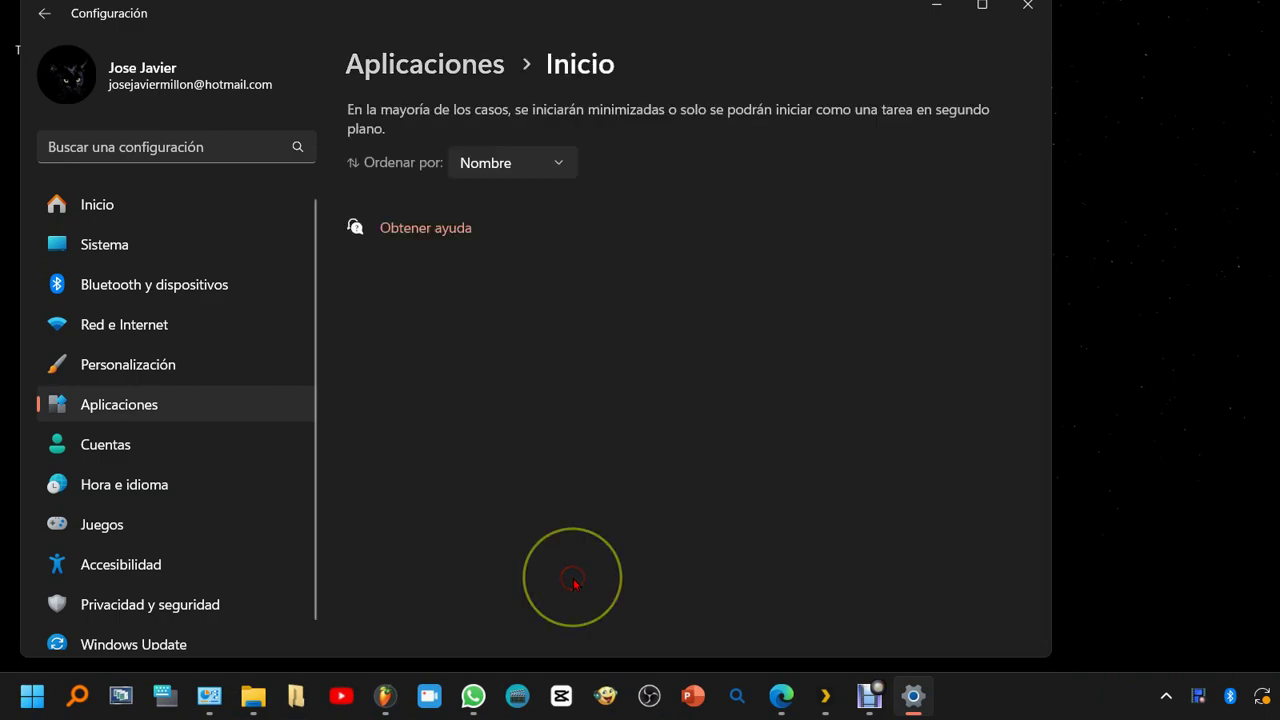
Review the list of startup applications and disable automatic startup for myHP System Tray
scroll(621, 296, down, 5)
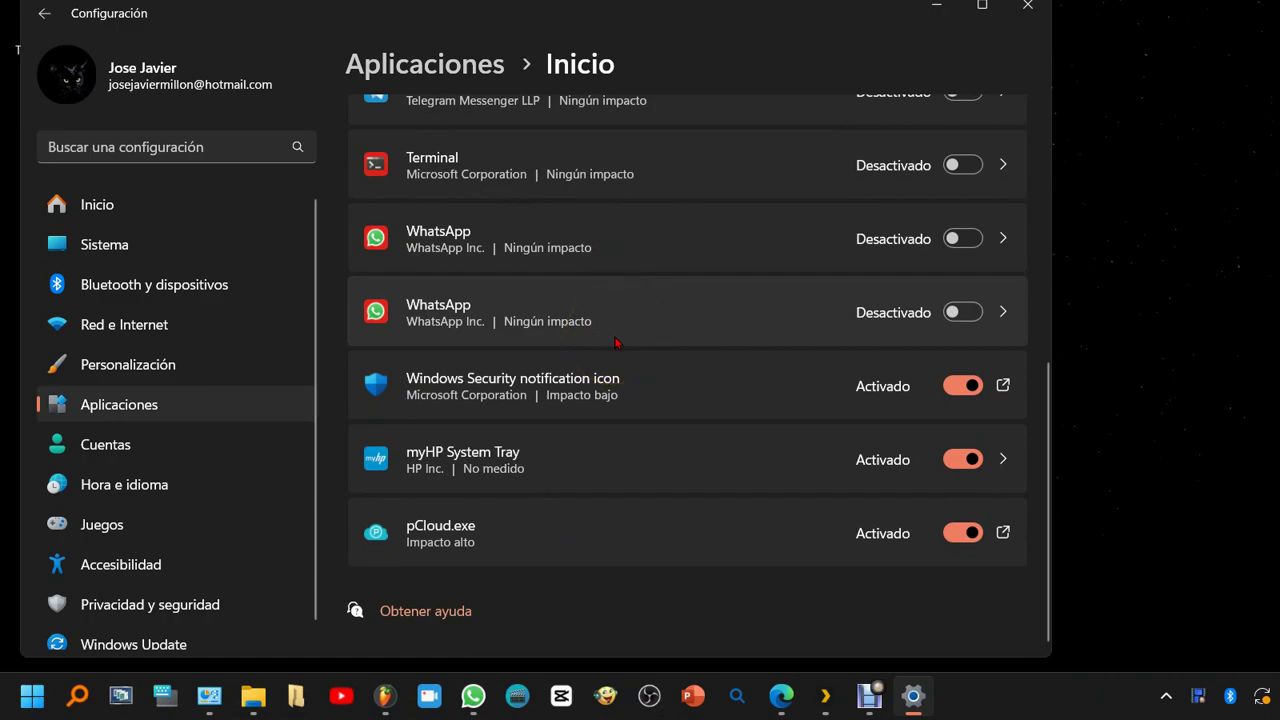
click(630, 394)
scroll(628, 390, up, 2)
scroll(628, 390, down, 3)
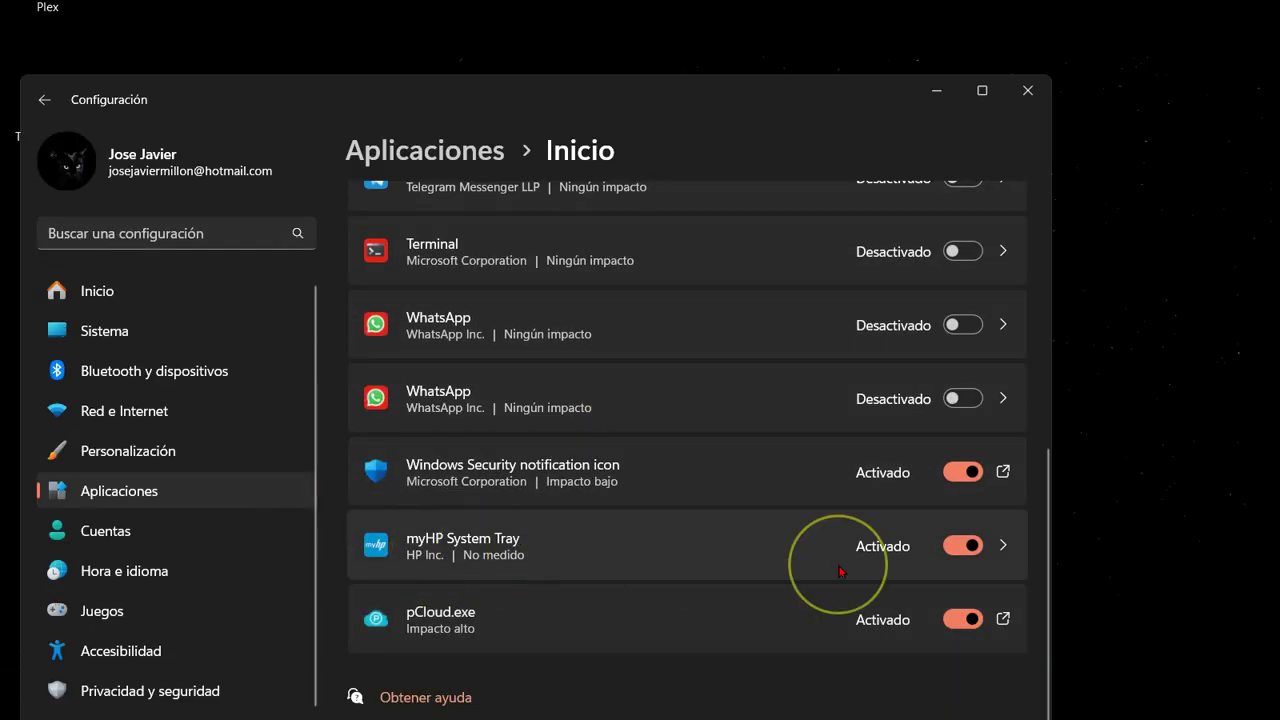
click(971, 547)
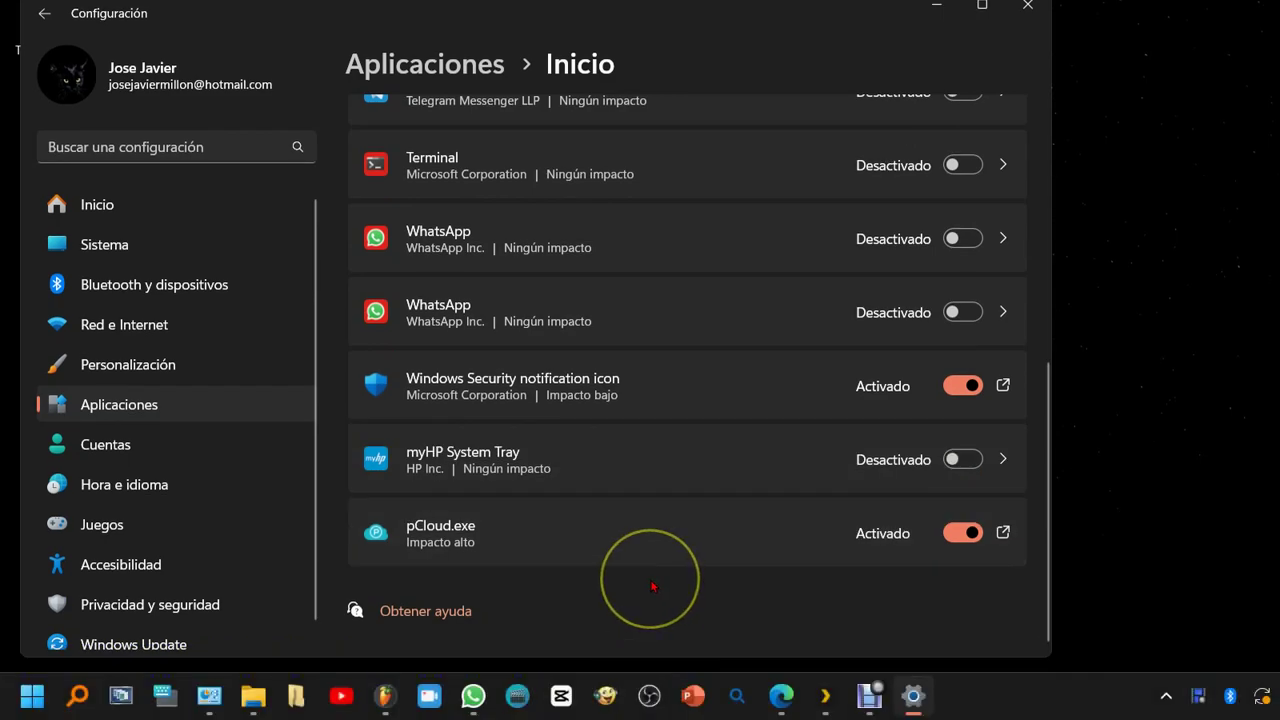
scroll(648, 589, up, 15)
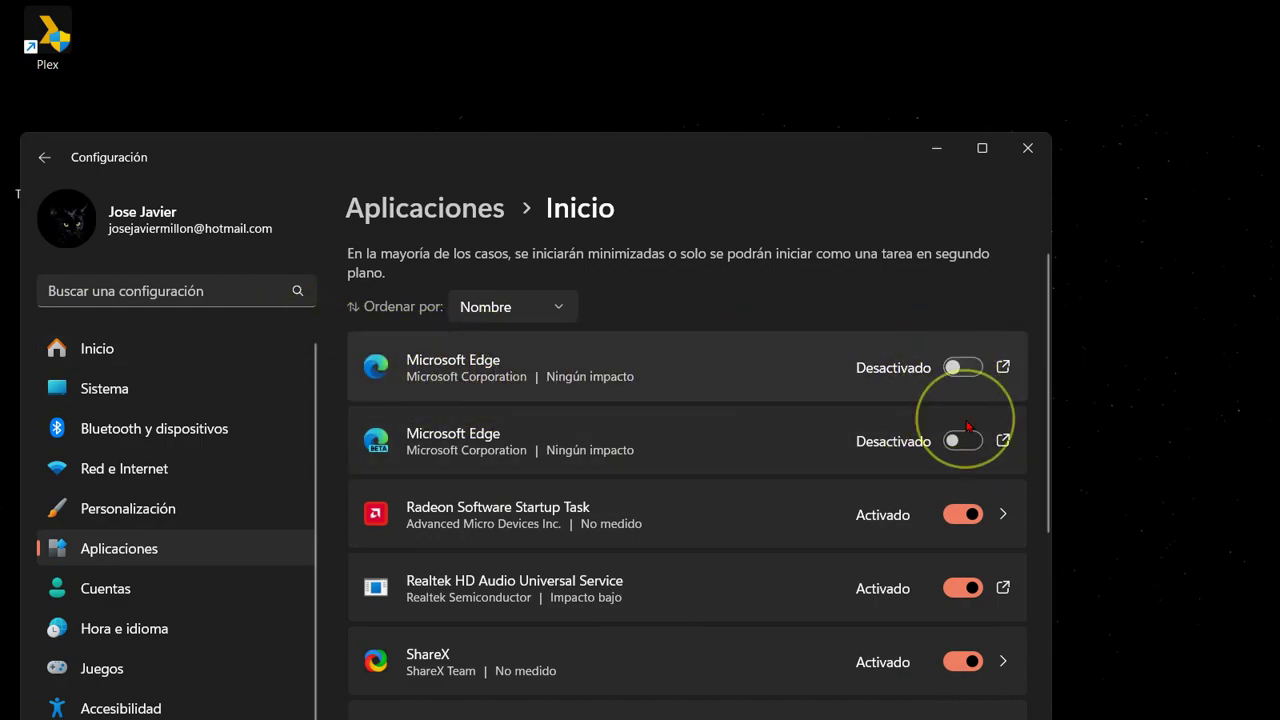
scroll(840, 550, down, 5)
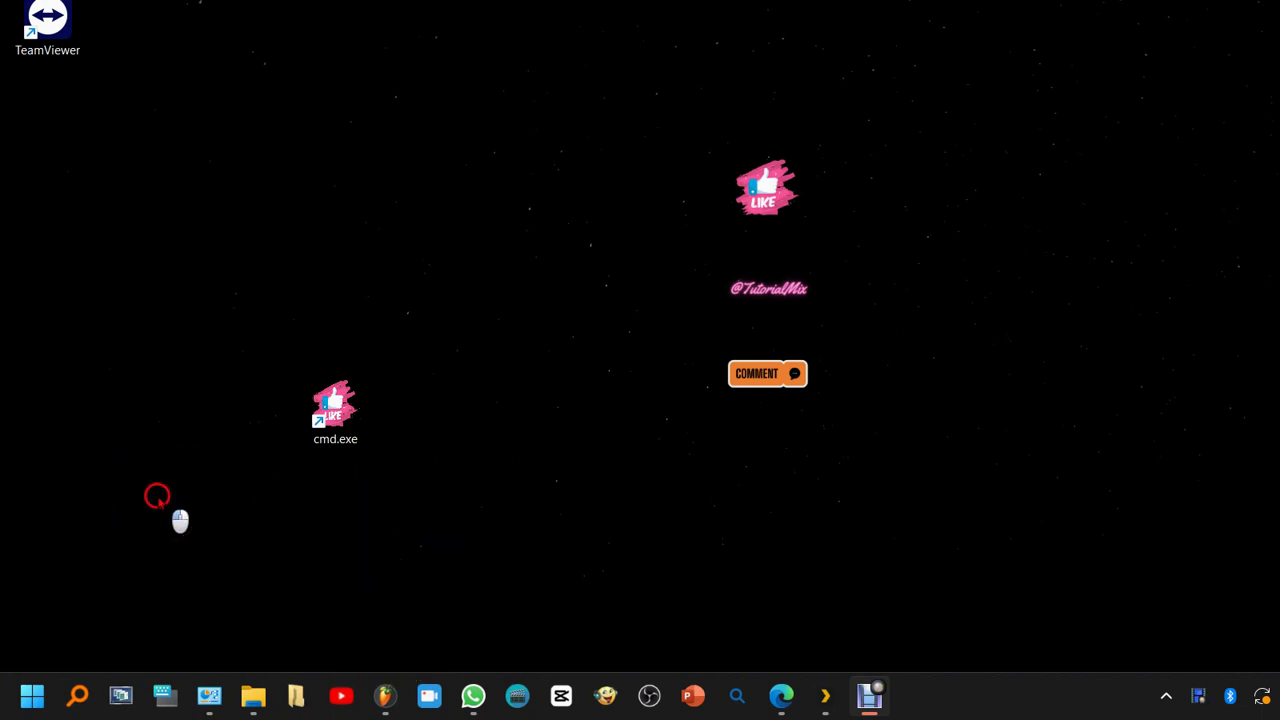
Search Windows for "desfra" and open "Desfragmentar y optimizar las unidades"
click(30, 697)
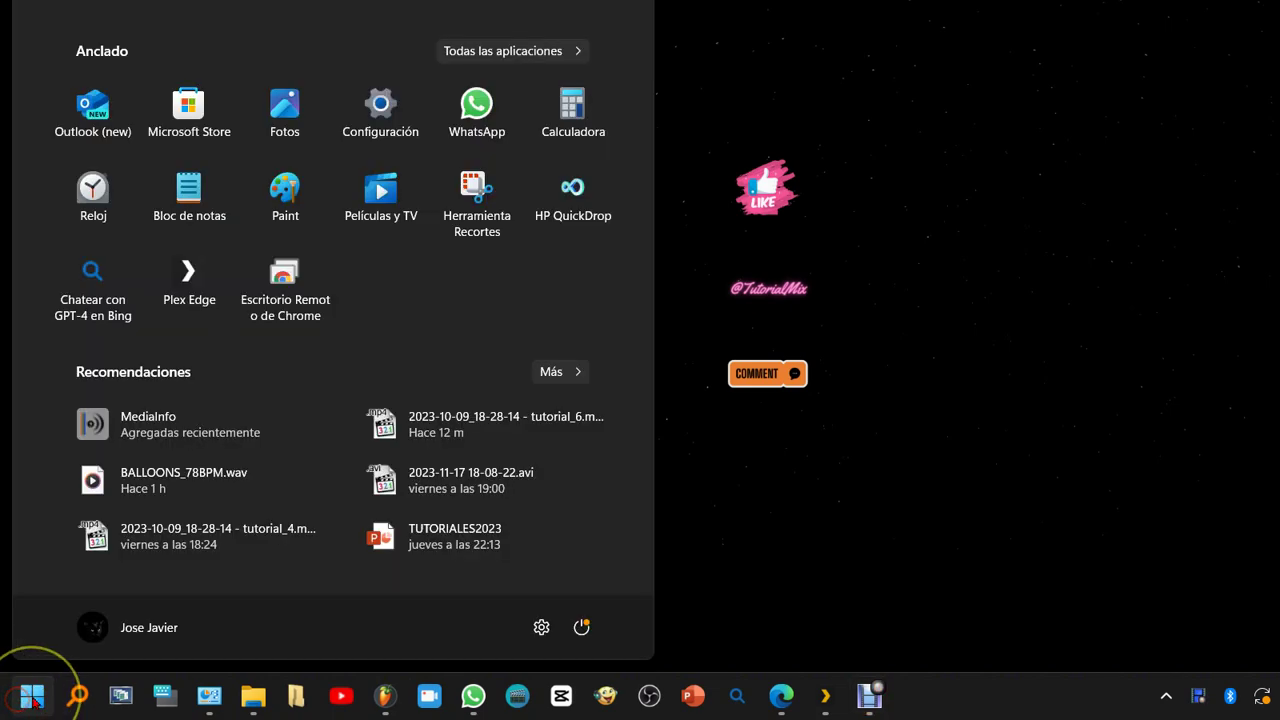
click(152, 130)
text(d)
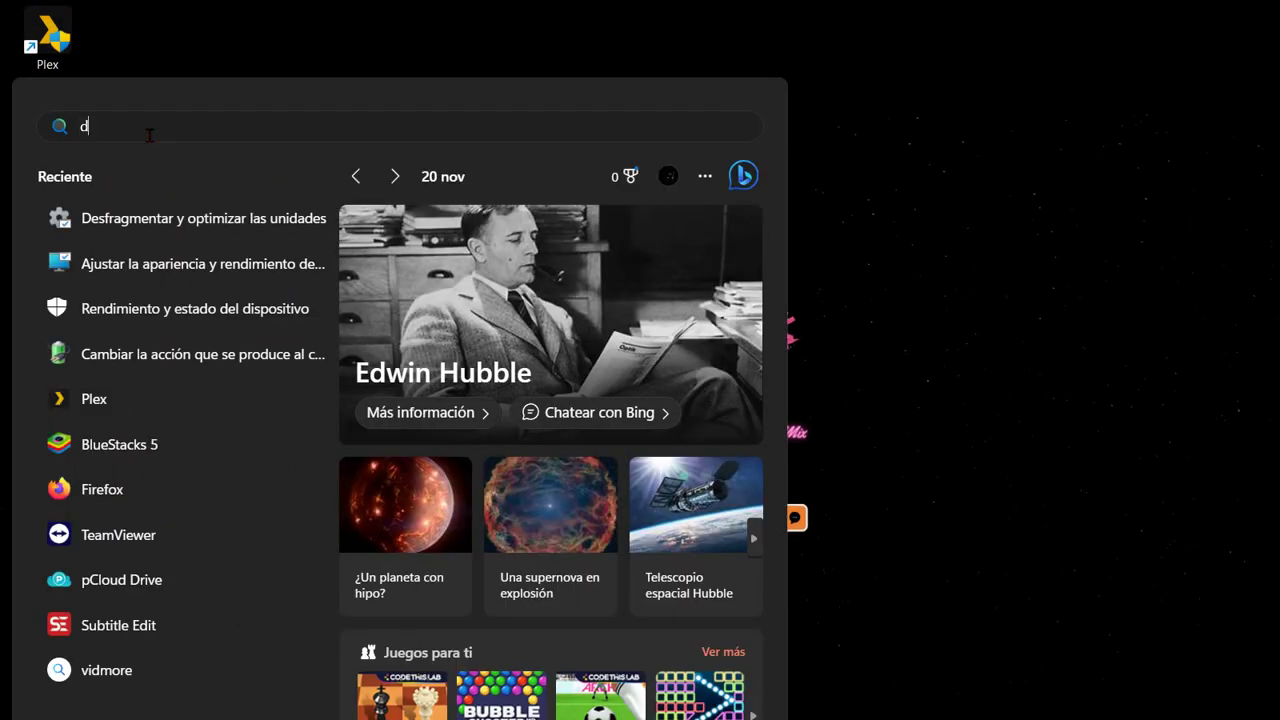
text(esg)
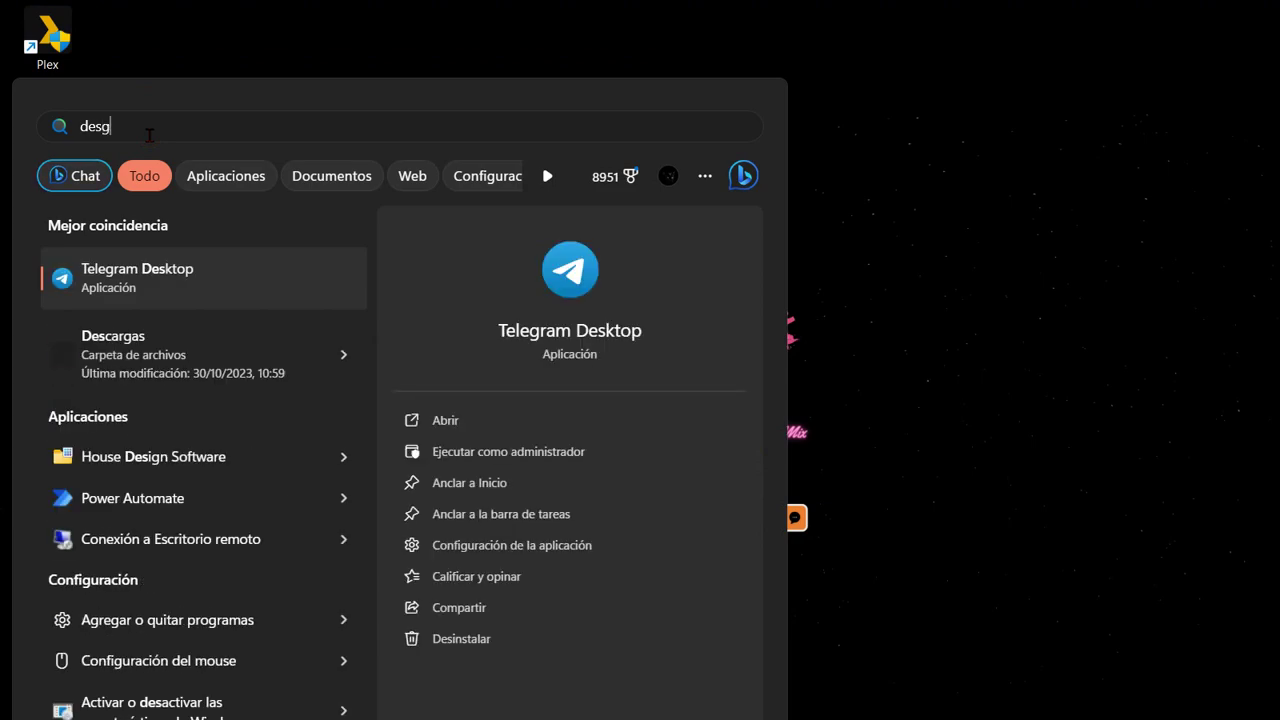
key(BackSpace)
text(fra)
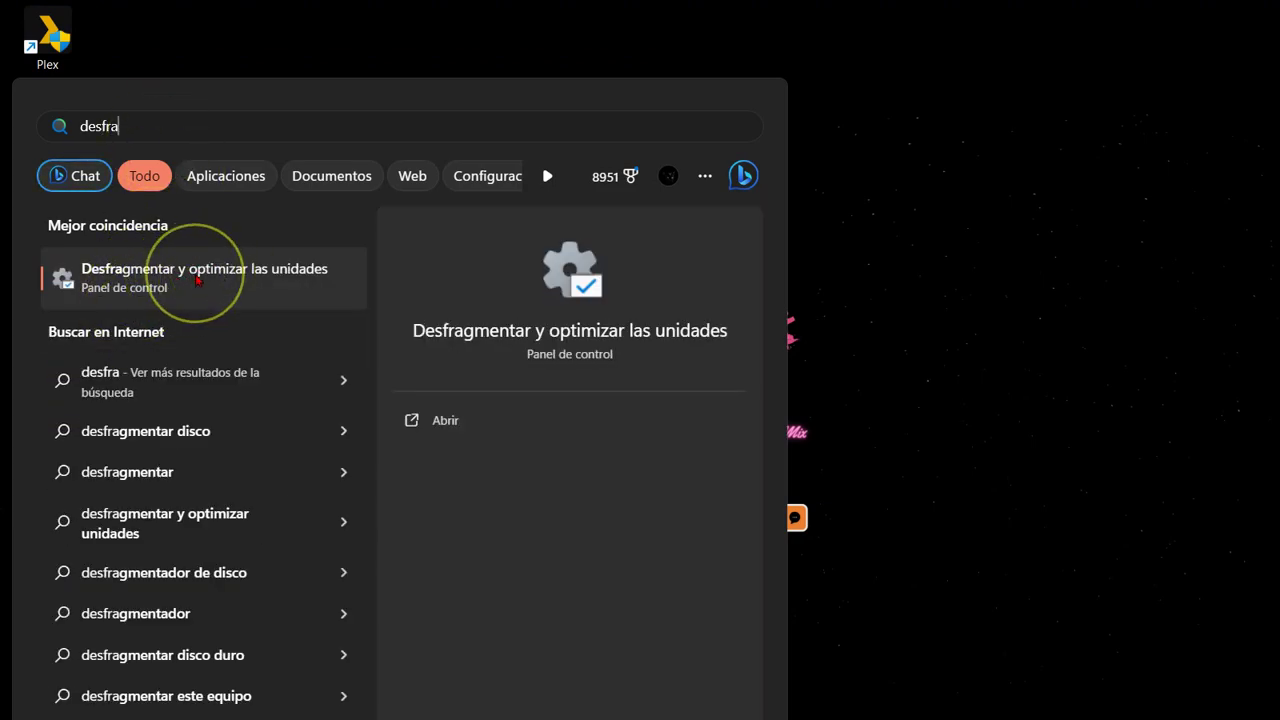
click(262, 276)
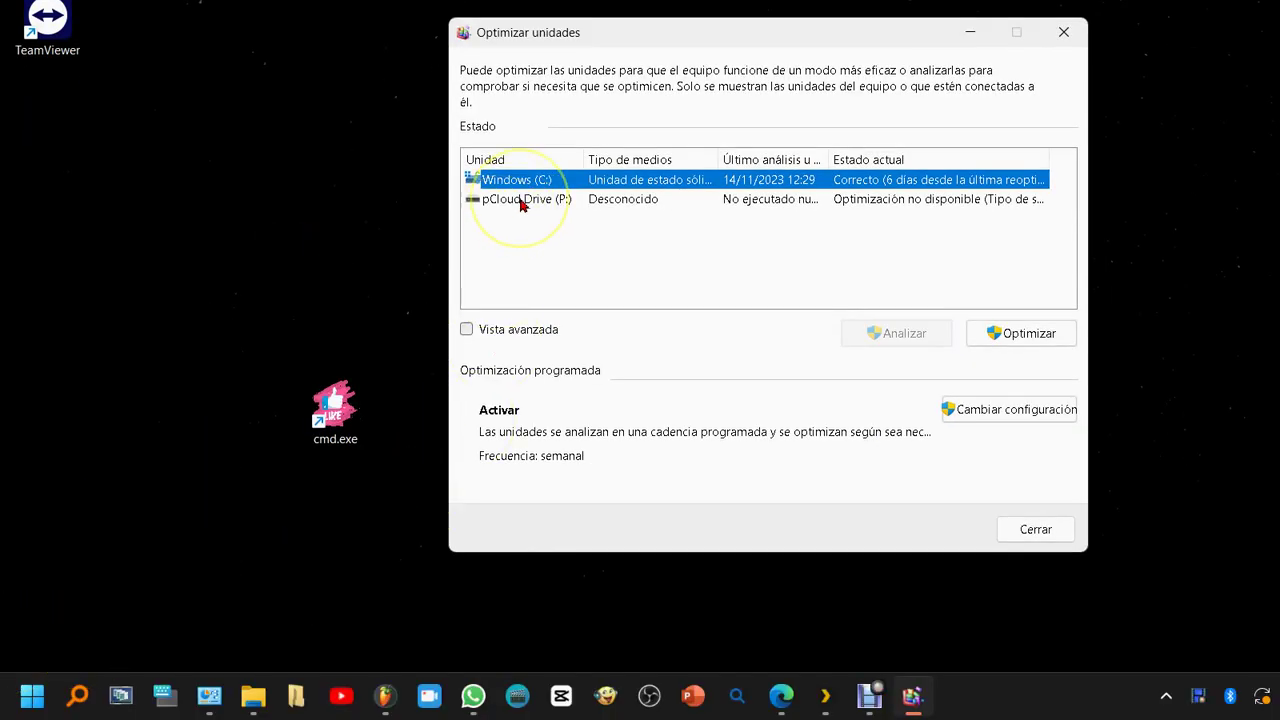
Select the Windows (C:) drive in the list of drives to optimize
click(530, 198)
click(532, 180)
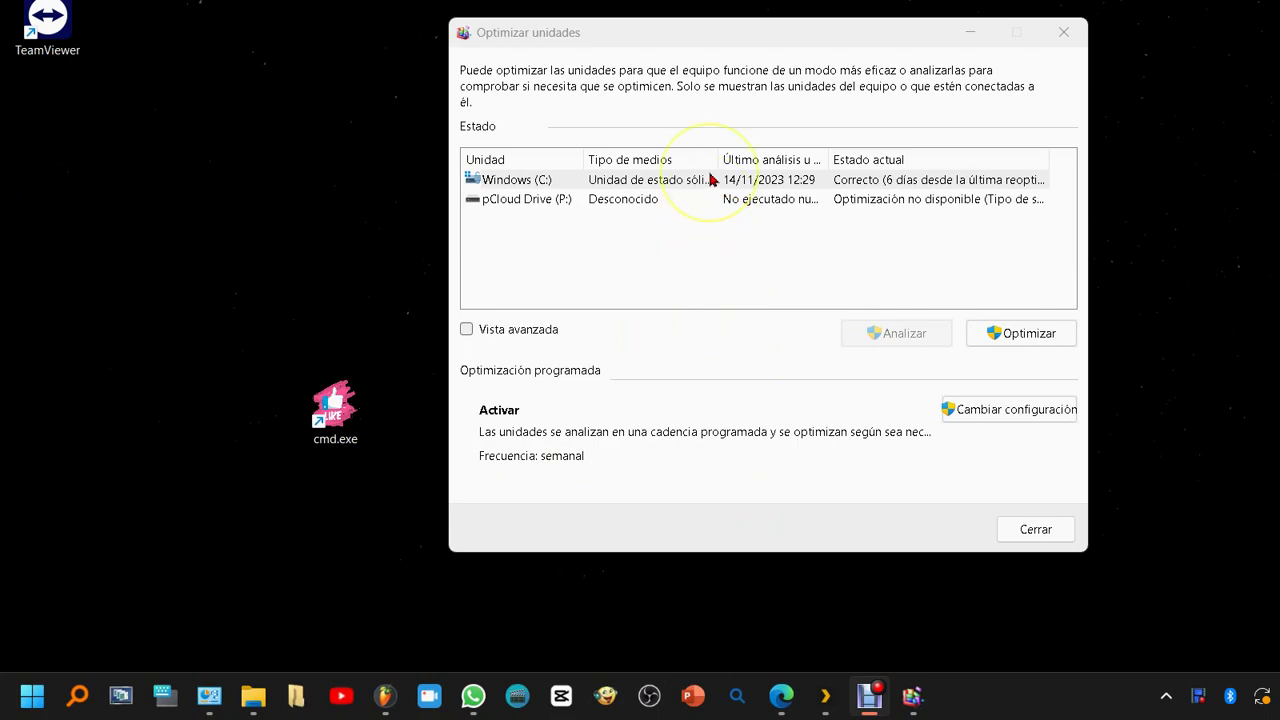
click(661, 241)
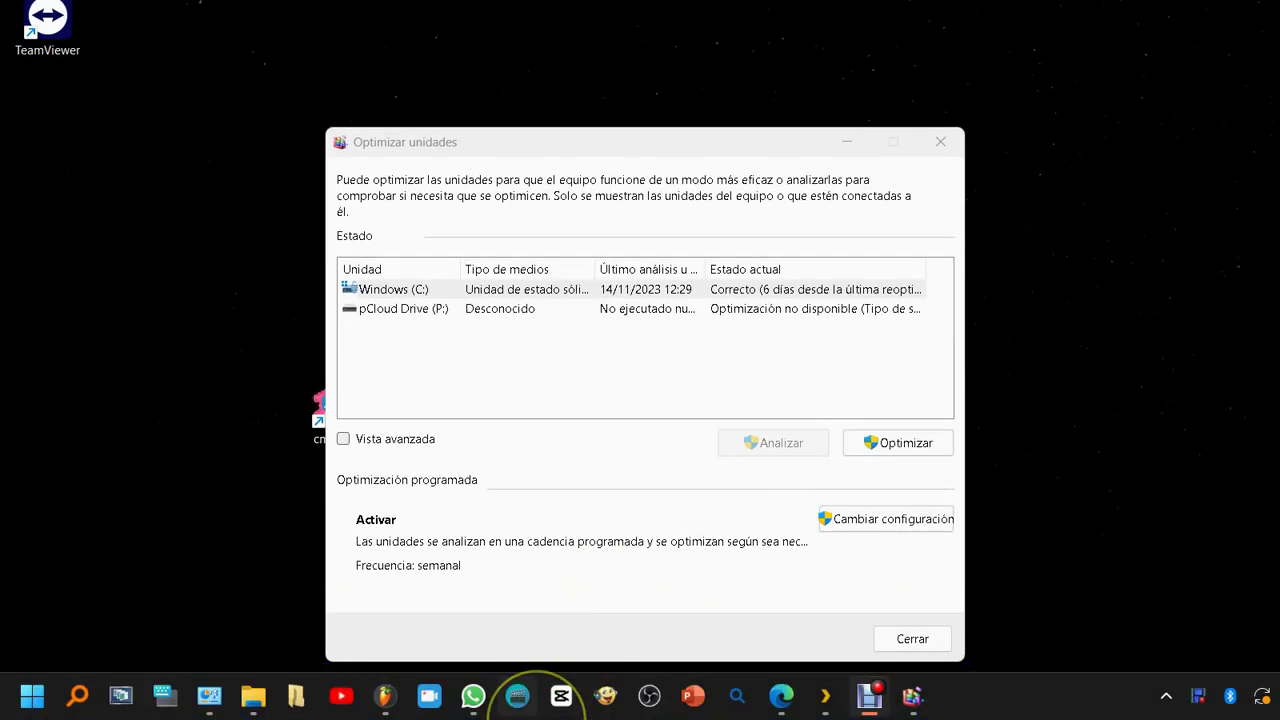
click(575, 589)
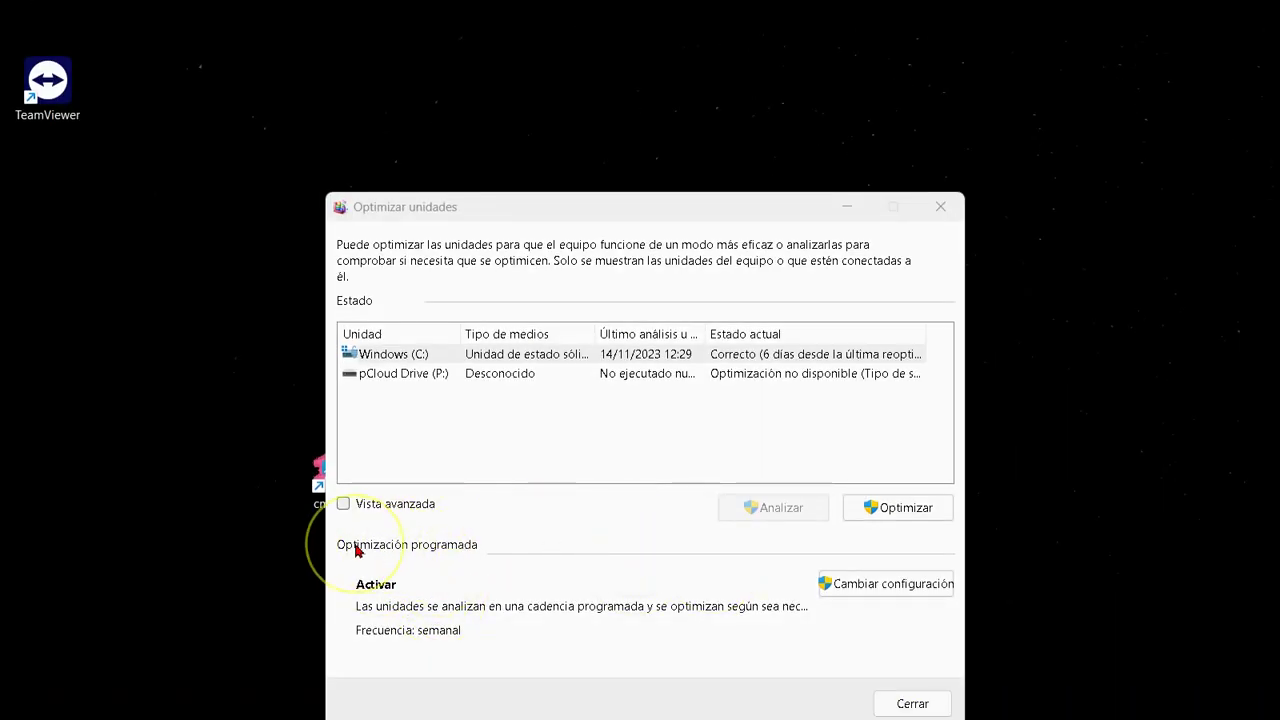
Review the optimization schedule's frequency options, keep scheduled execution enabled with the Semanal frequency, and accept the schedule
click(886, 561)
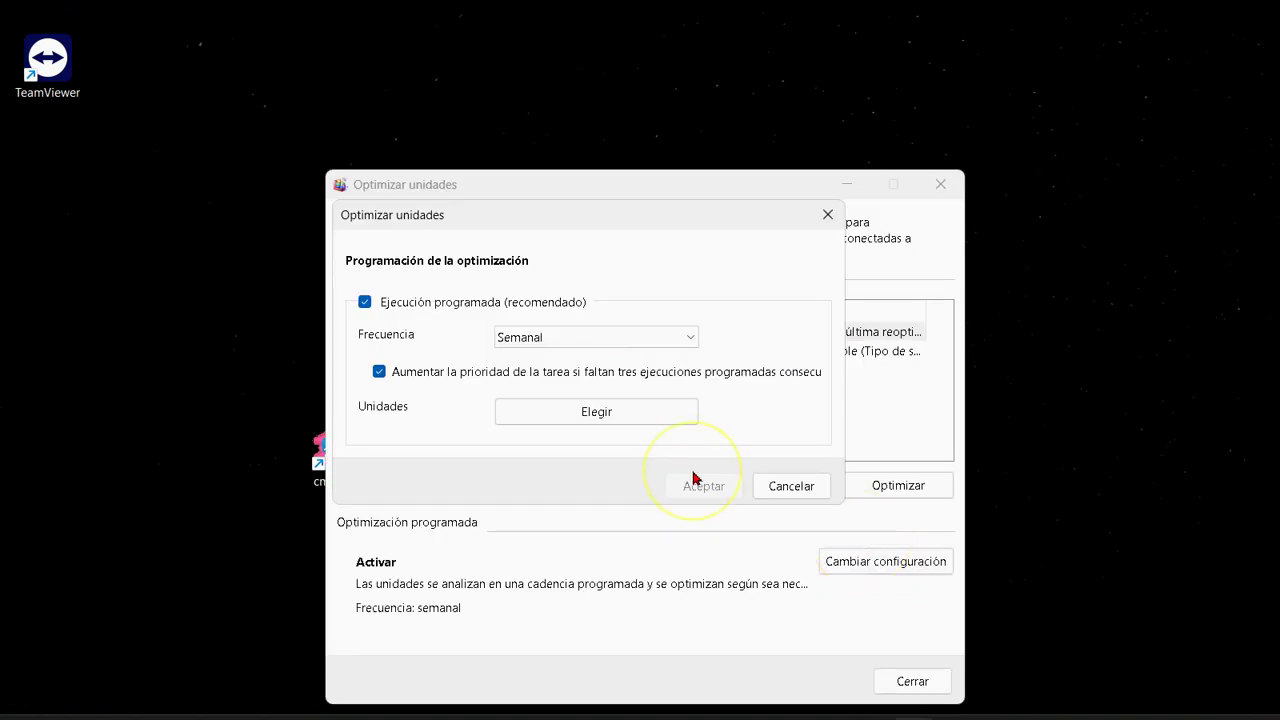
click(612, 338)
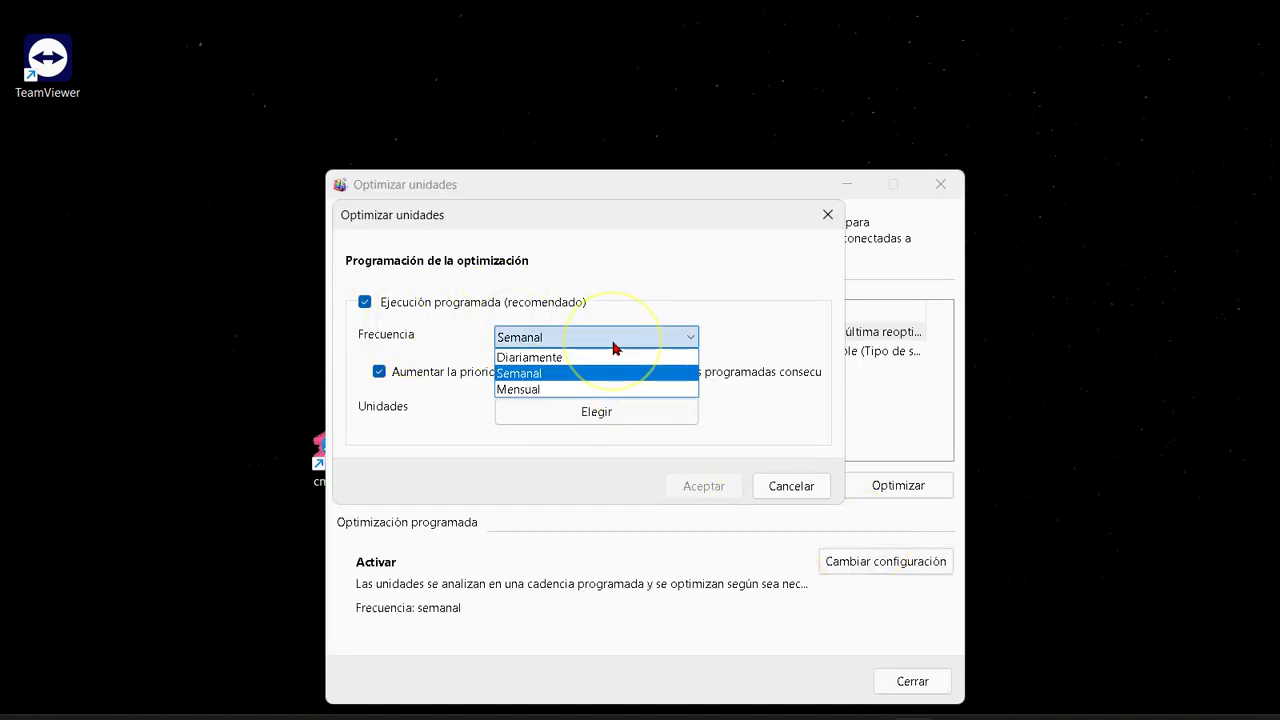
click(602, 296)
click(365, 303)
click(365, 303)
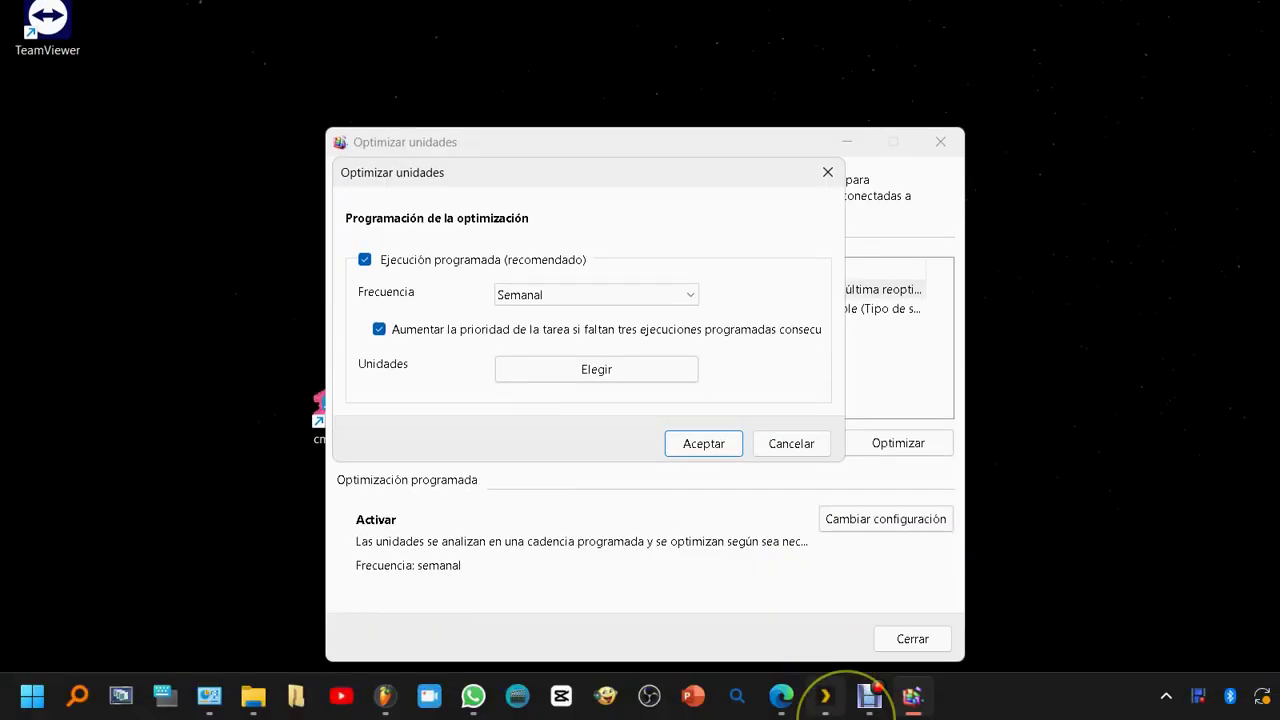
click(704, 444)
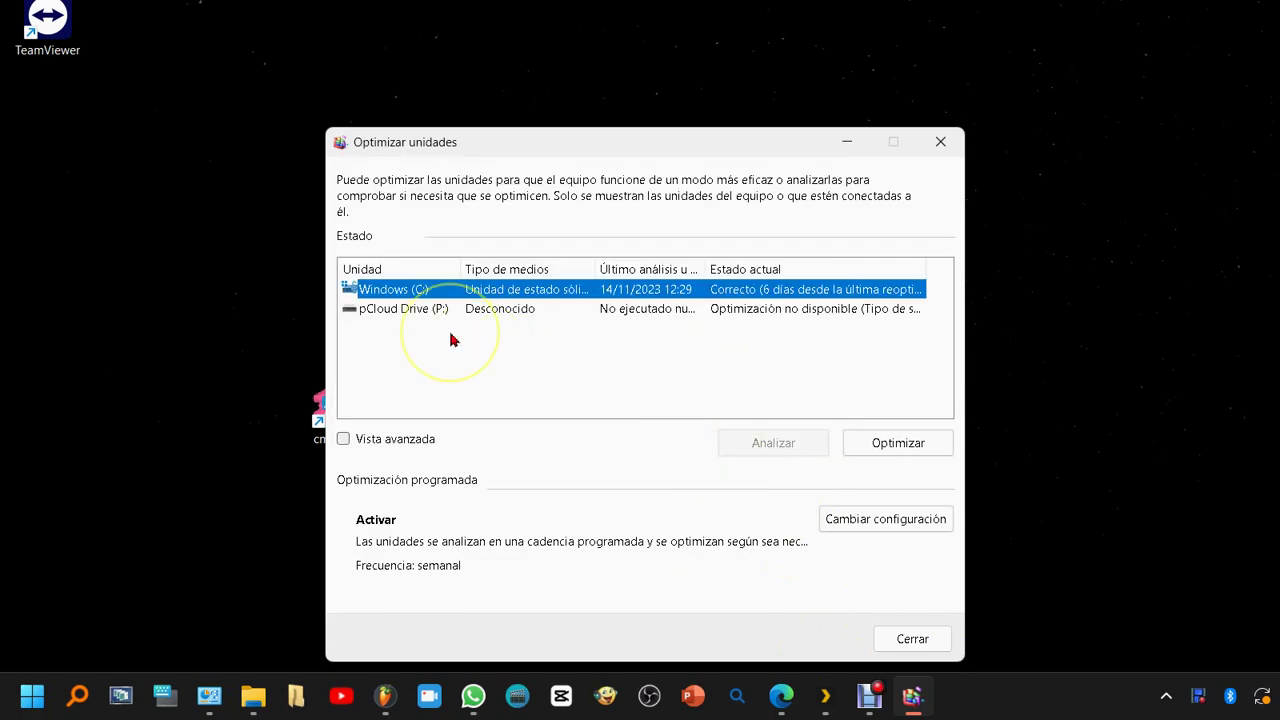
drag(514, 141, 304, 148)
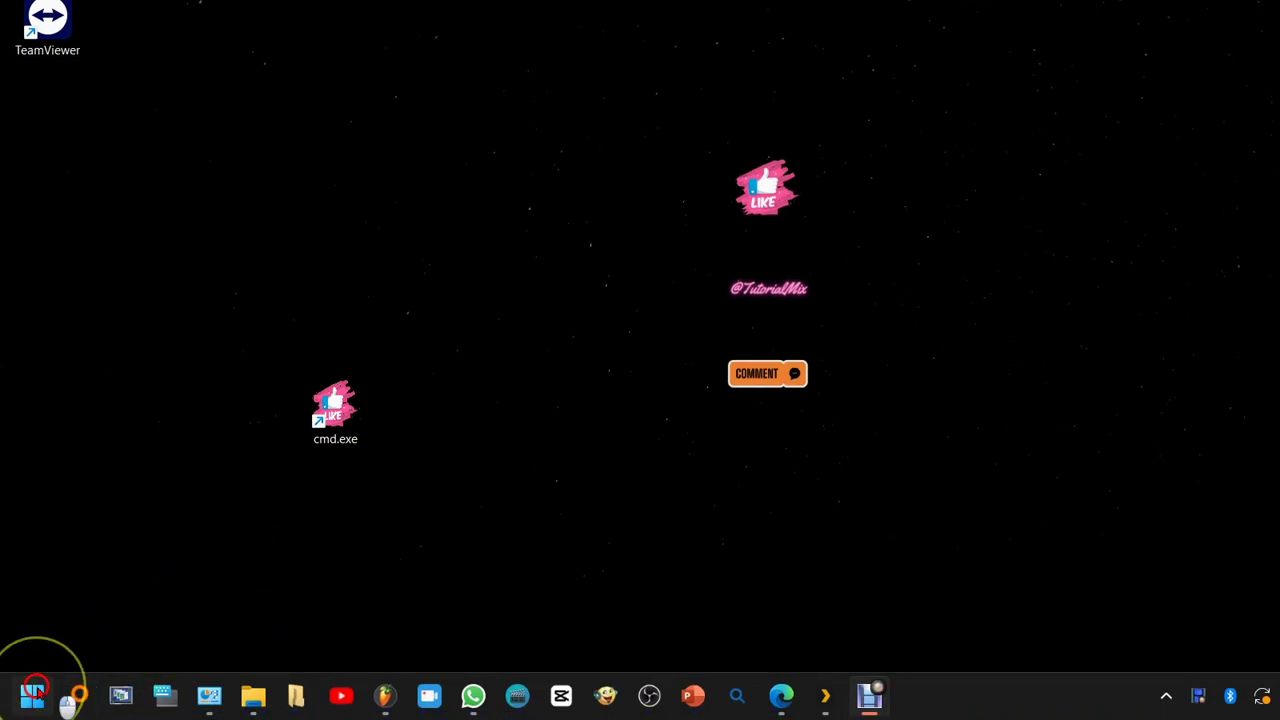
Open Configuración and reach the advanced temporary-file options under Sistema, Almacenamiento, Recomendaciones de limpieza
right_click(30, 692)
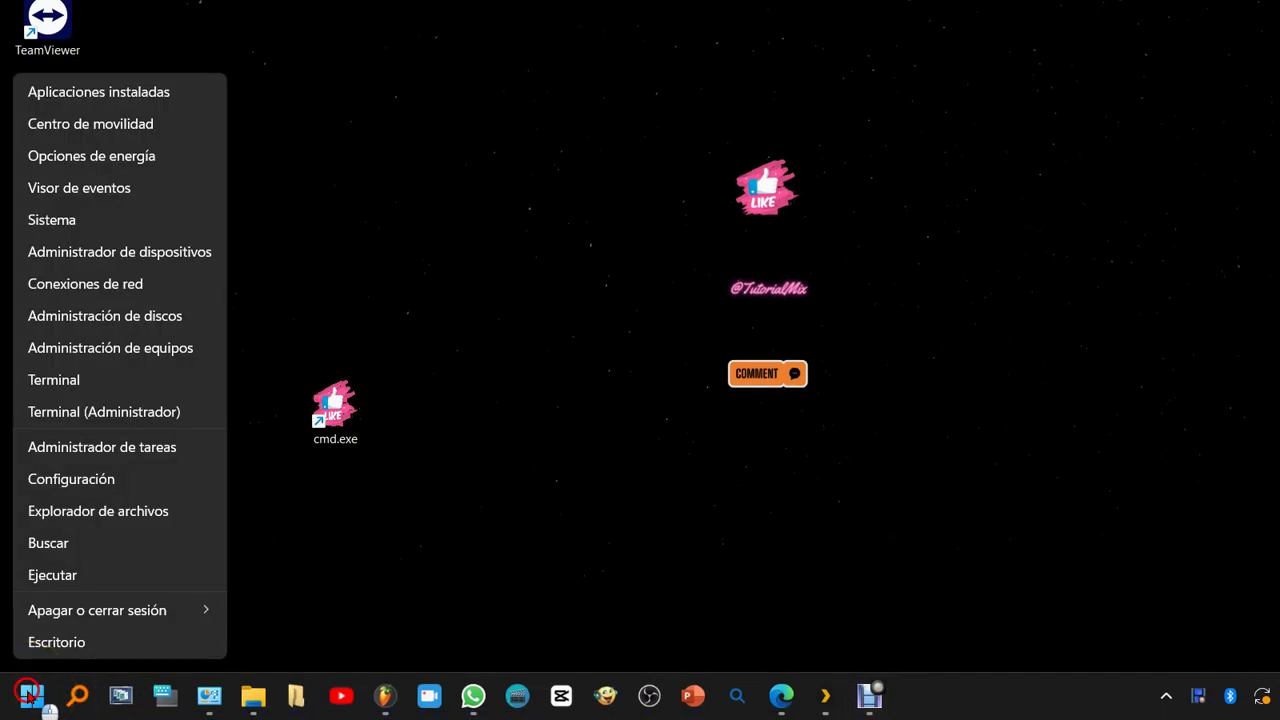
click(110, 480)
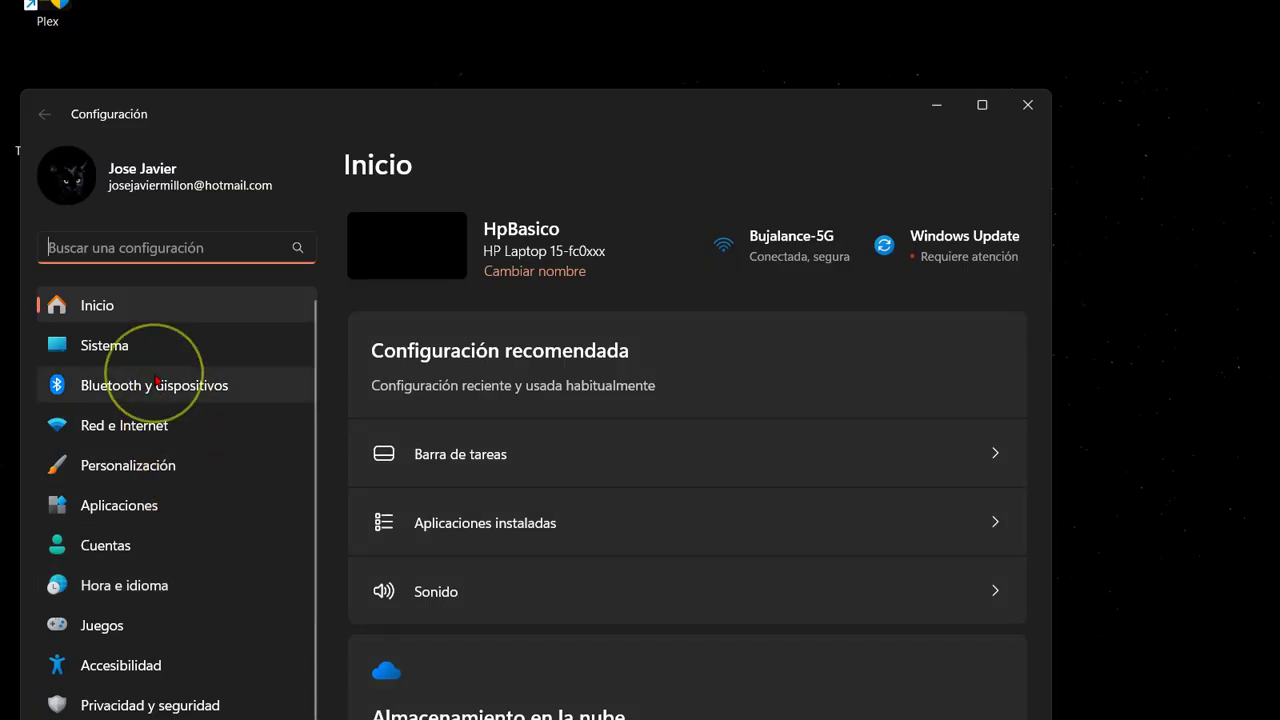
click(115, 346)
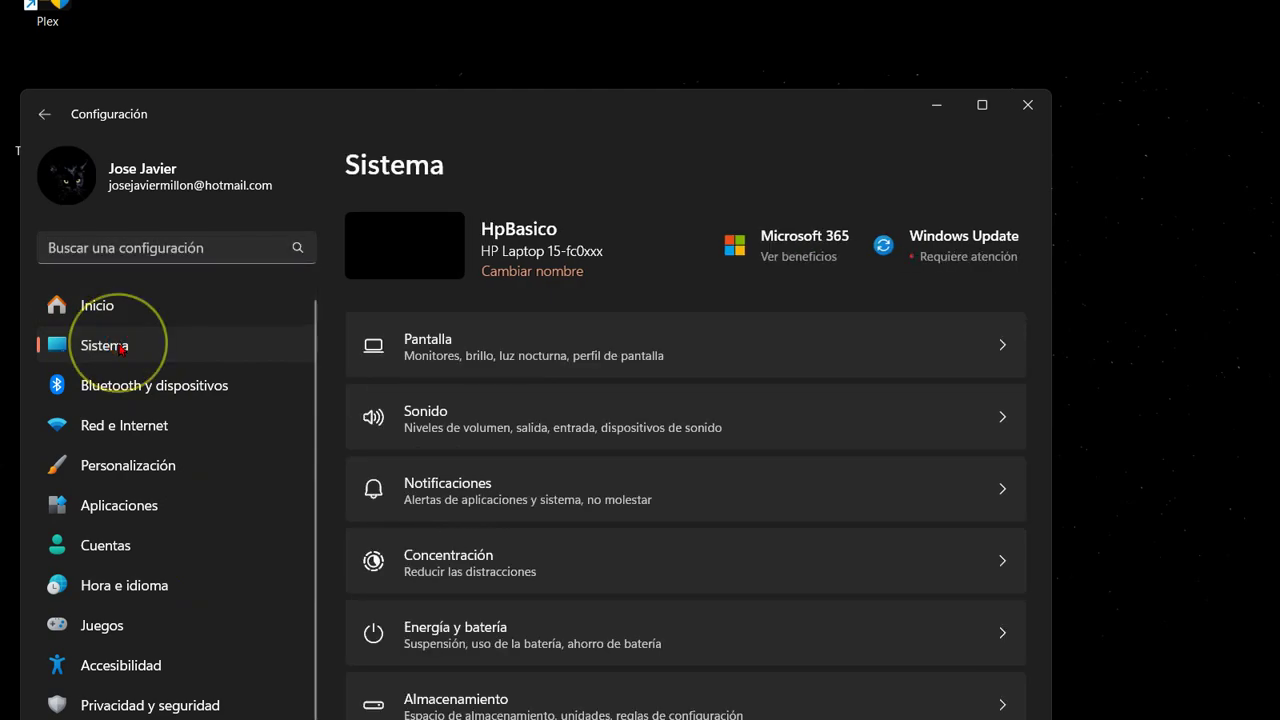
scroll(508, 414, down, 3)
click(558, 365)
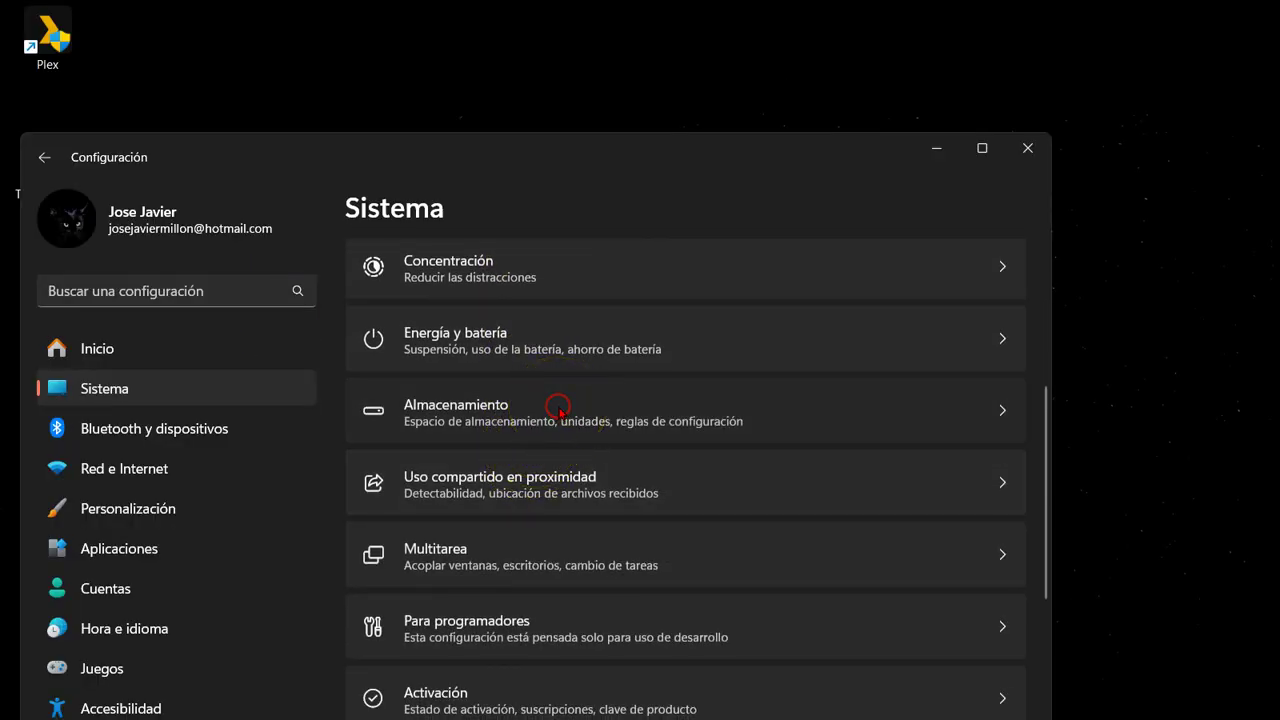
scroll(551, 423, down, 5)
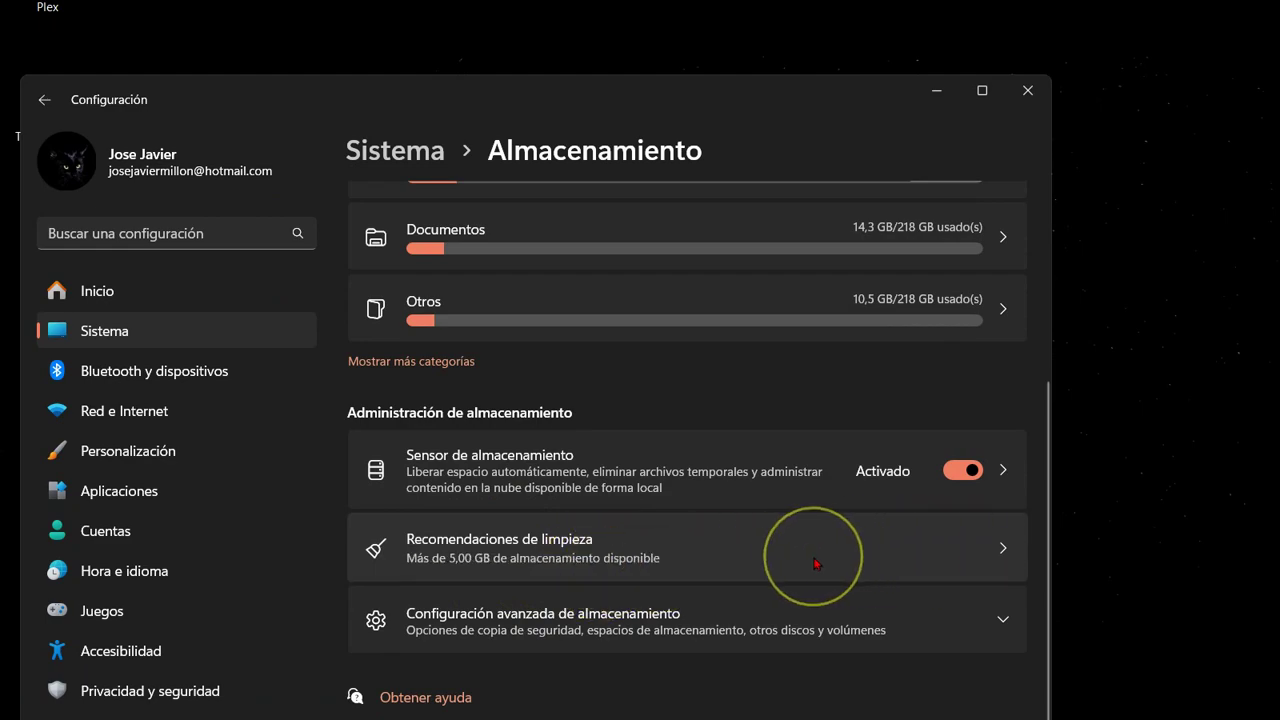
click(972, 553)
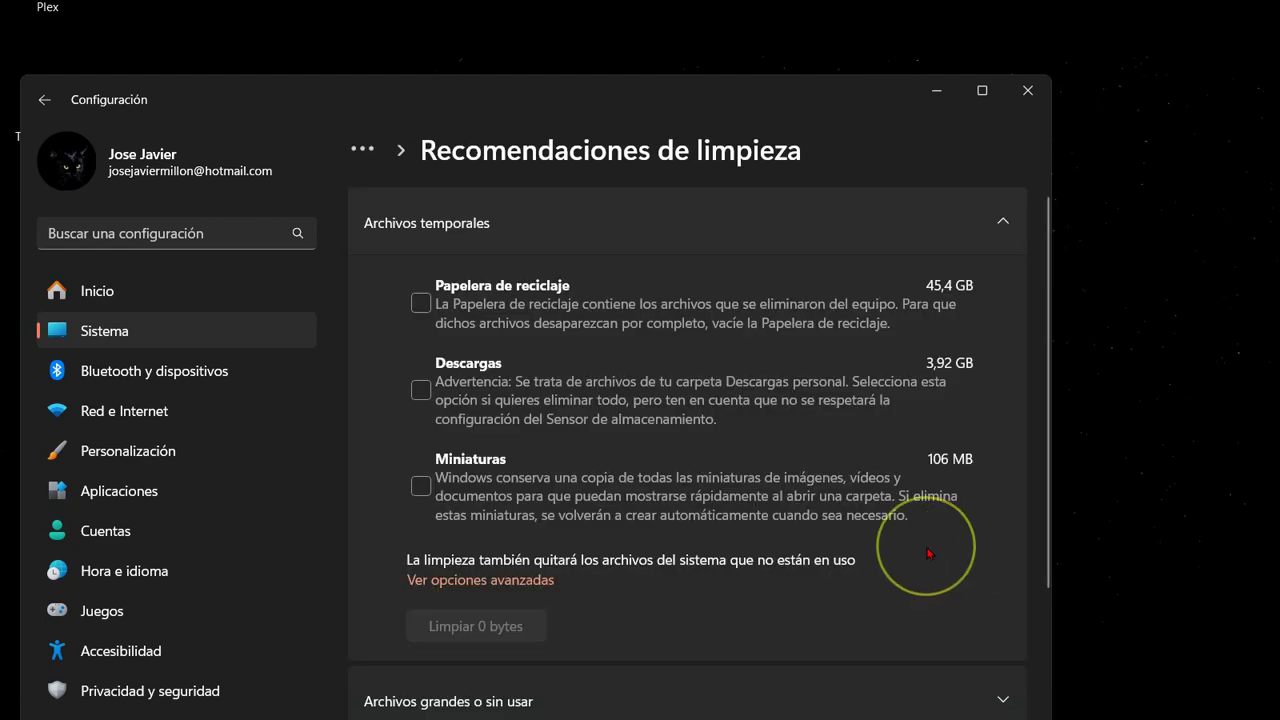
scroll(749, 193, down, 3)
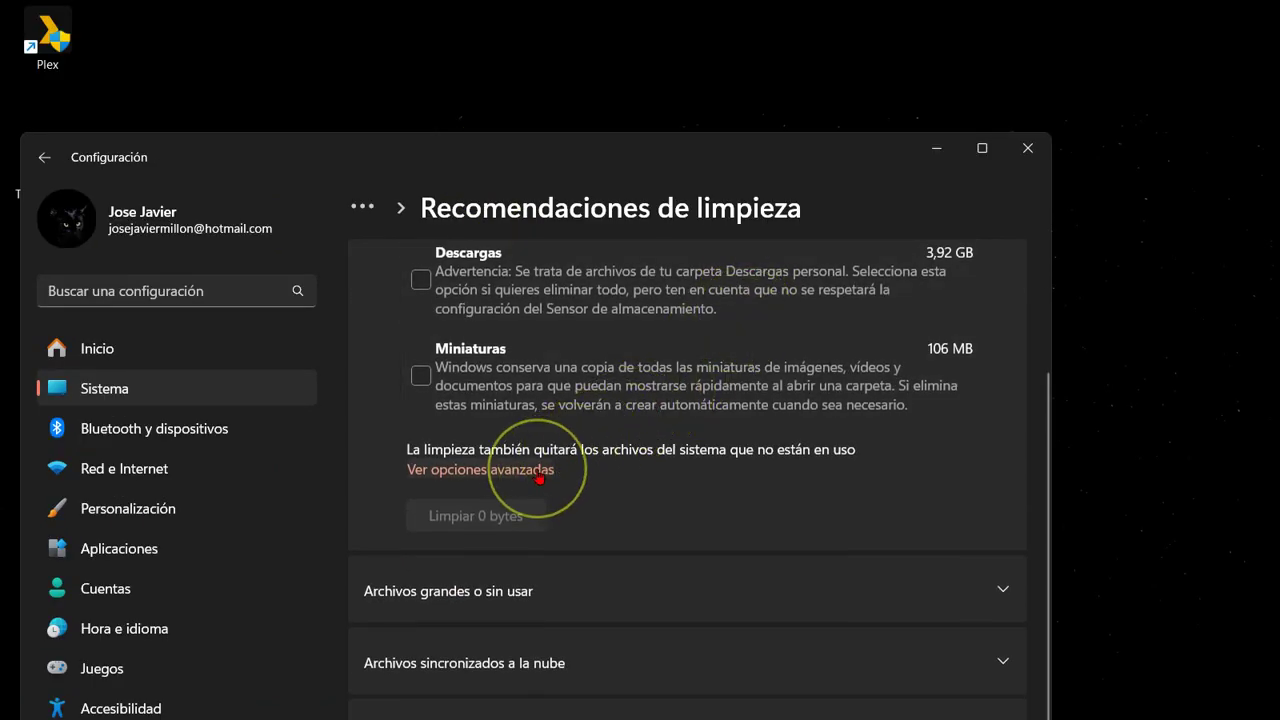
click(523, 472)
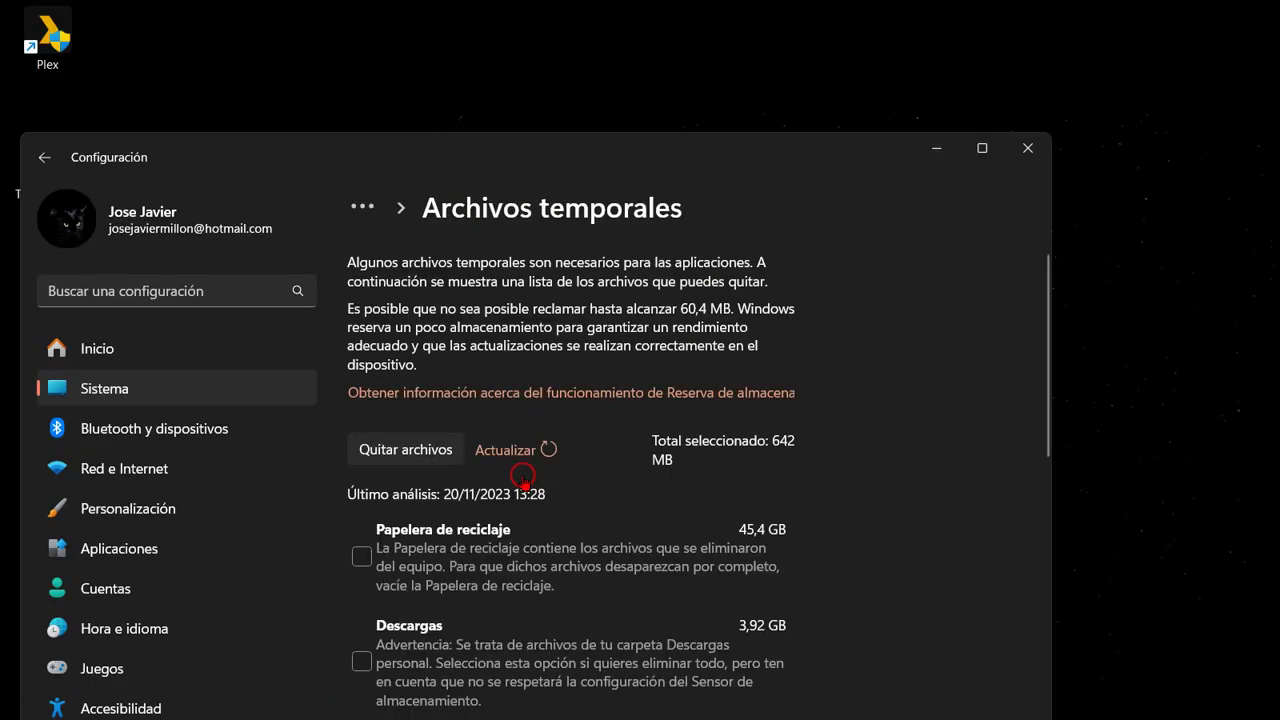
Review the categories of temporary files offered for removal, including their descriptions, sizes and which ones are selected
scroll(940, 434, down, 3)
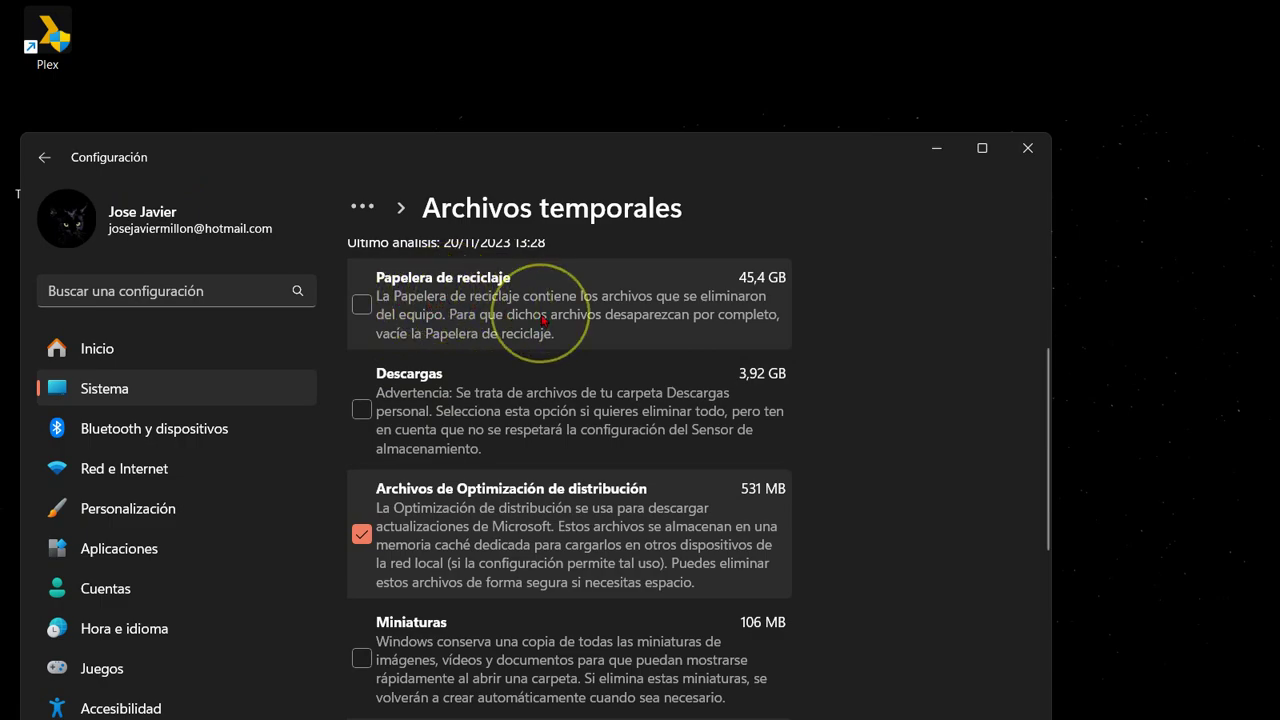
scroll(430, 335, down, 2)
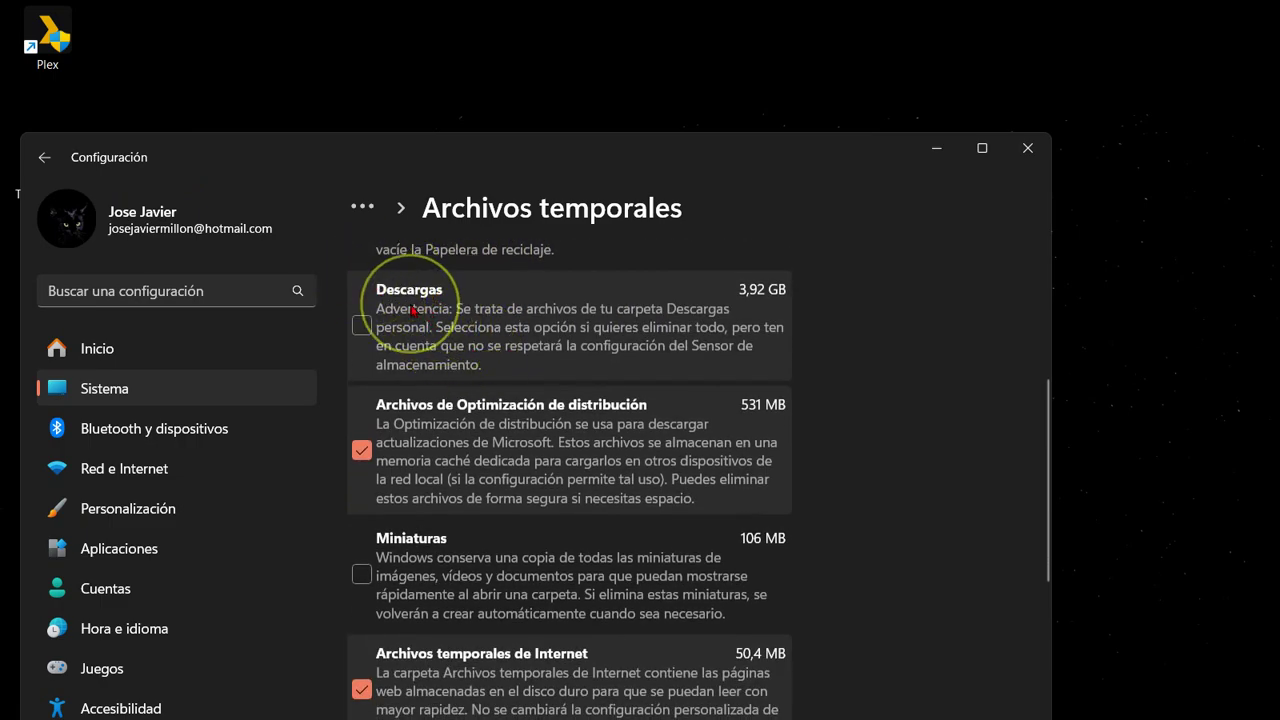
scroll(630, 410, down, 2)
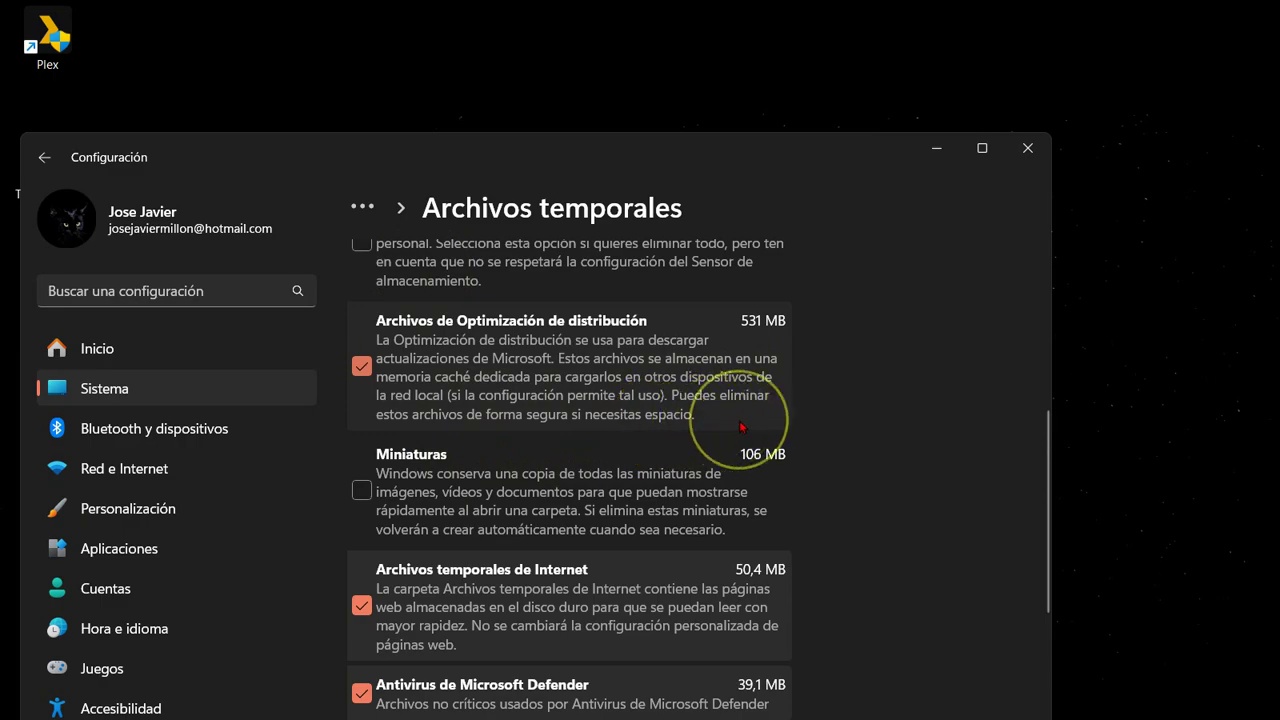
scroll(818, 412, down, 1)
scroll(815, 417, down, 1)
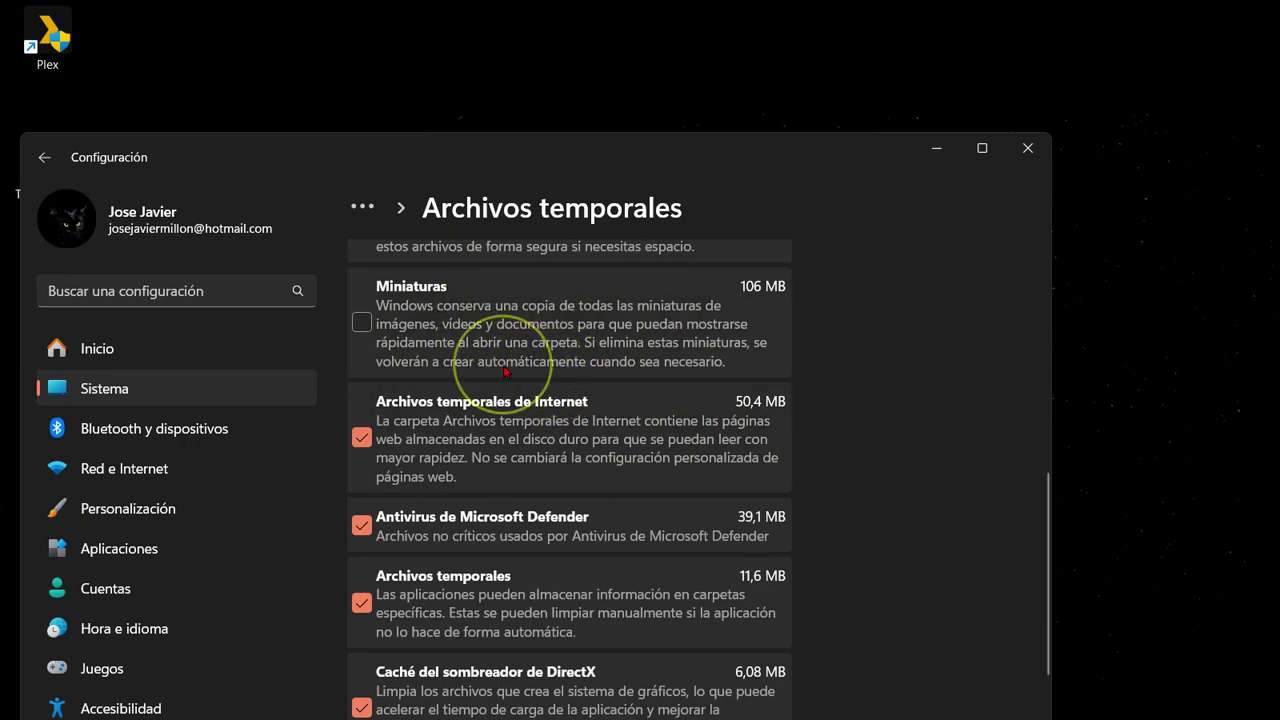
scroll(436, 326, down, 1)
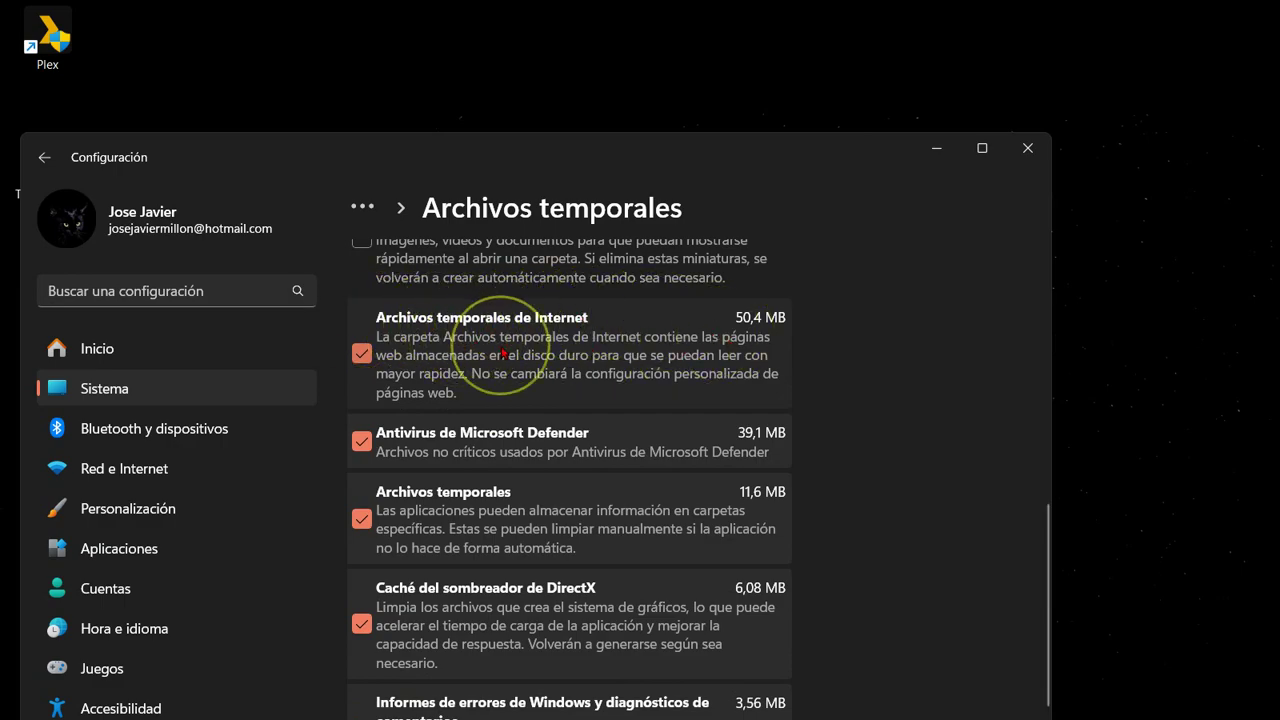
scroll(583, 355, down, 1)
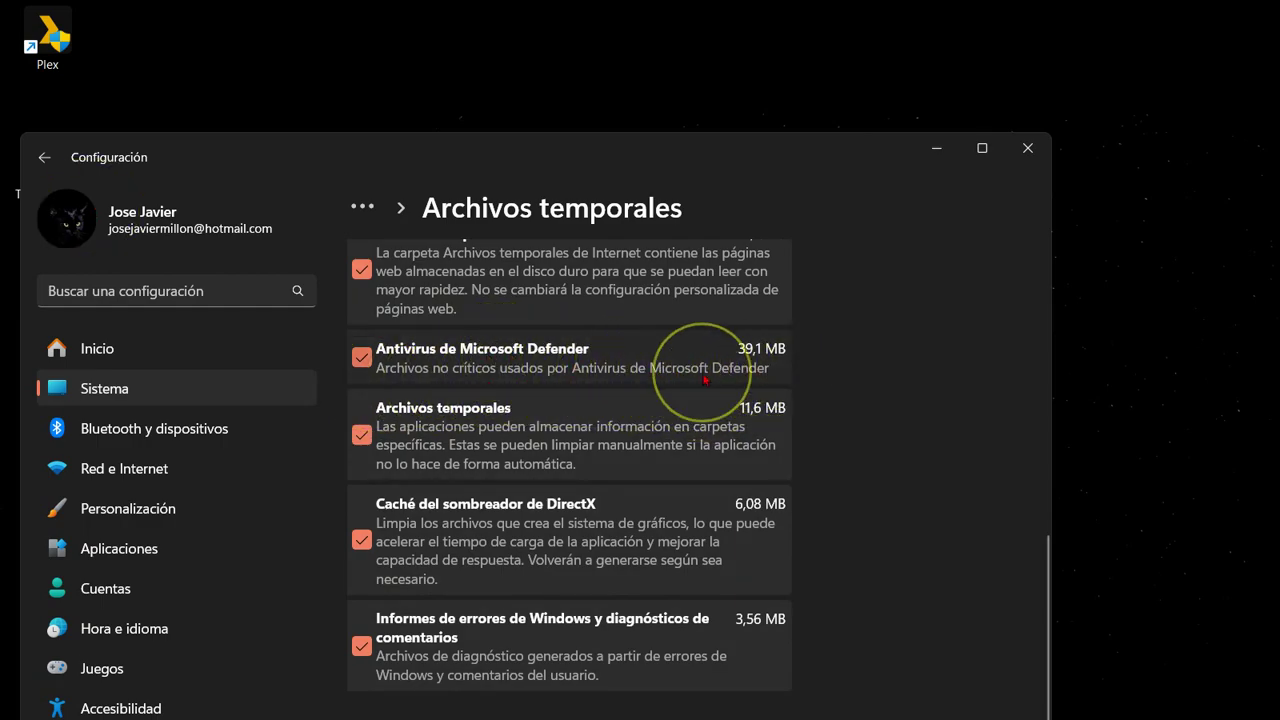
scroll(483, 390, down, 2)
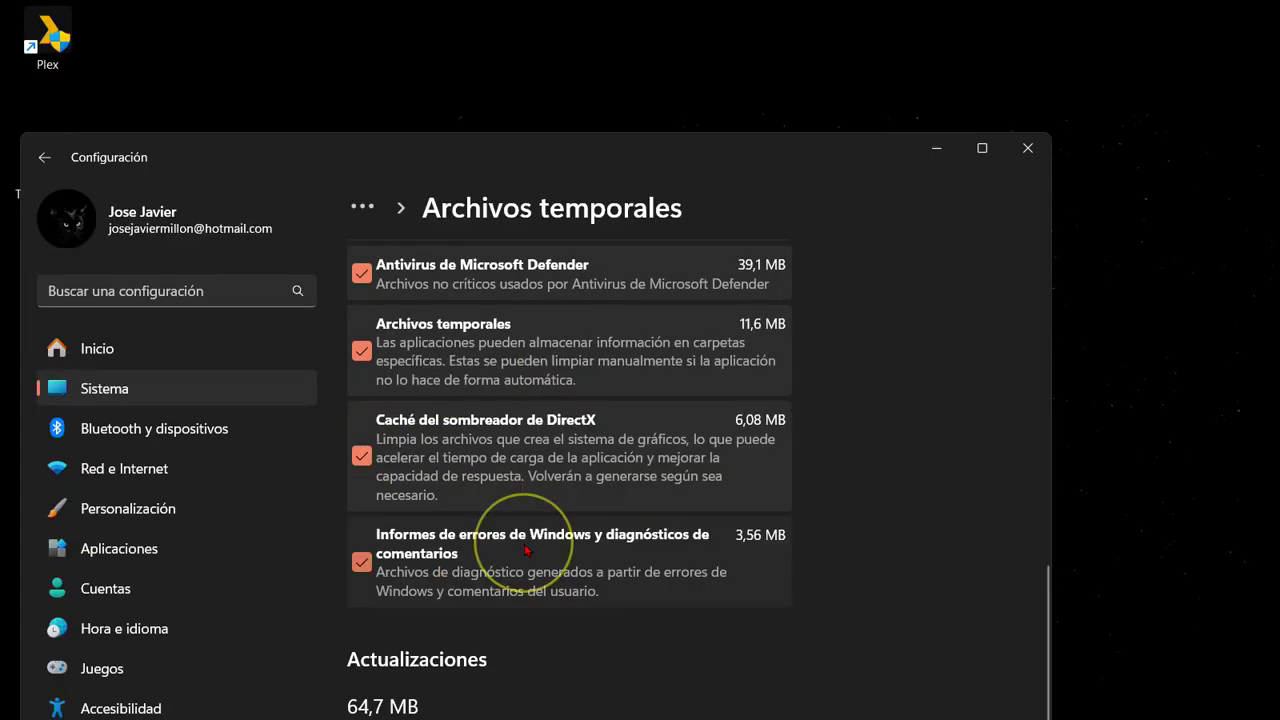
scroll(470, 340, down, 1)
Permanently remove the preselected temporary files, leaving Papelera de reciclaje, Descargas and Miniaturas unselected, and refresh the analysis
scroll(351, 422, up, 10)
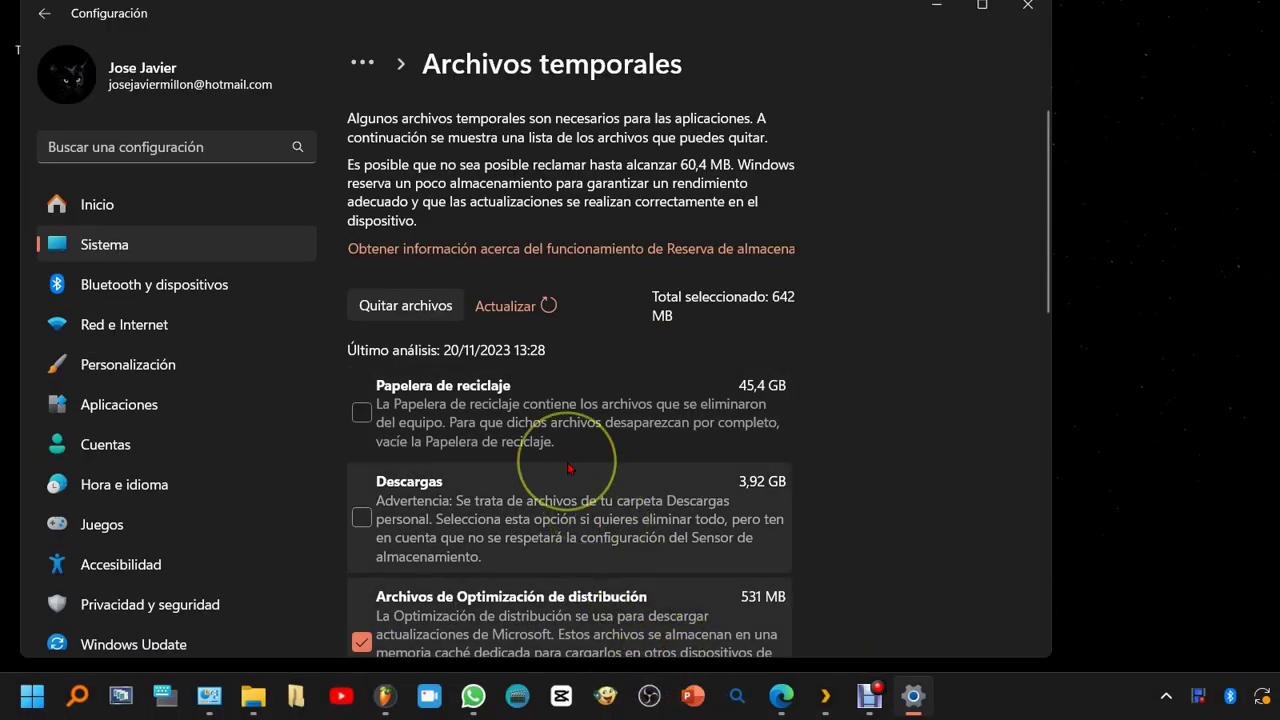
click(424, 304)
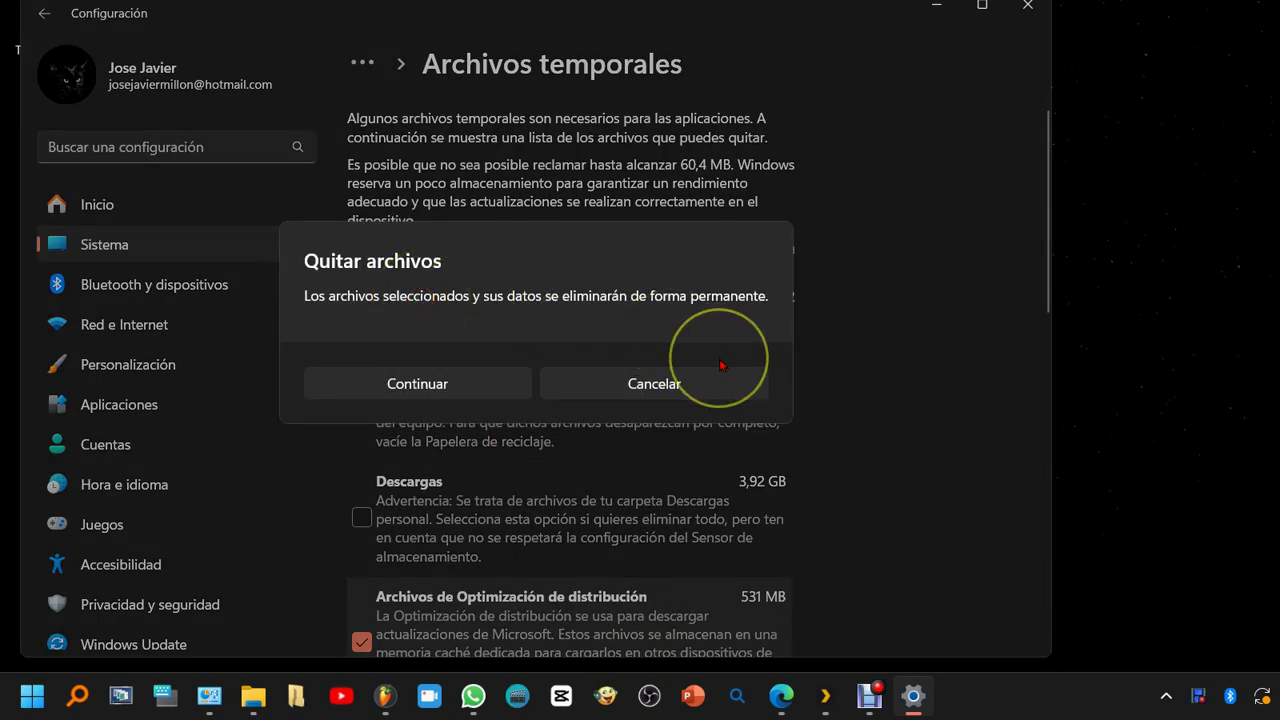
click(470, 385)
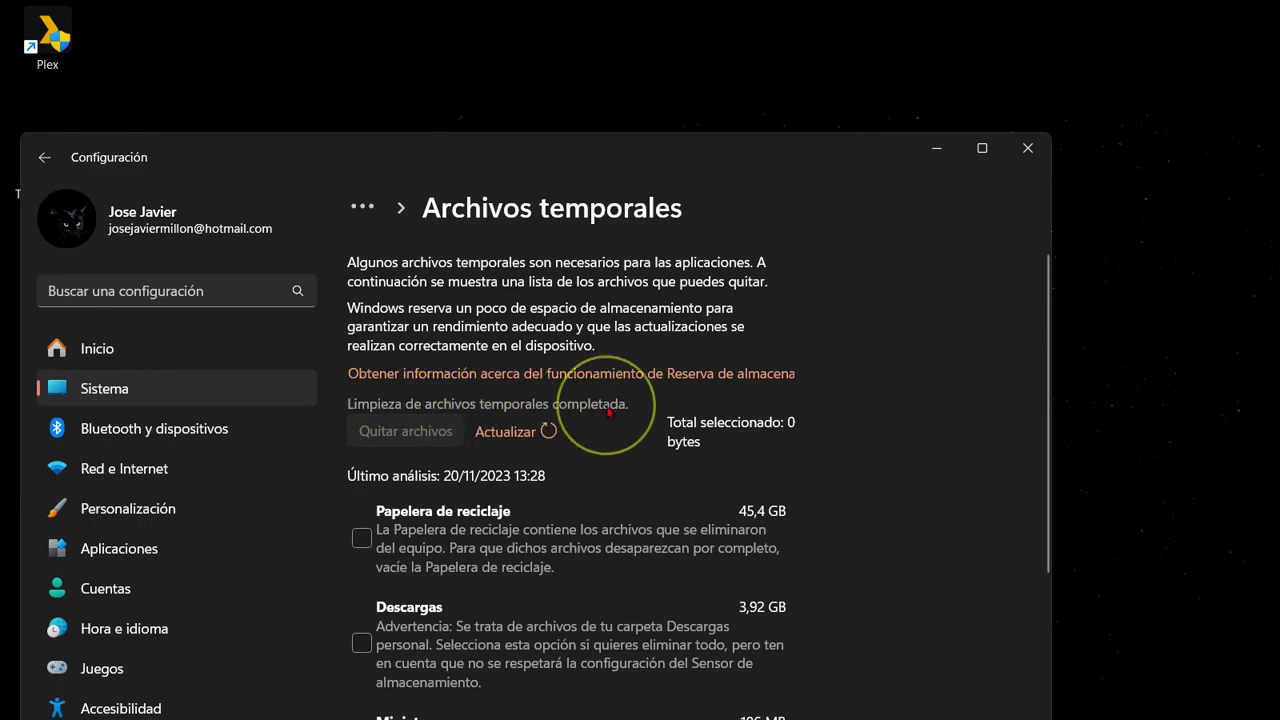
scroll(612, 458, down, 1)
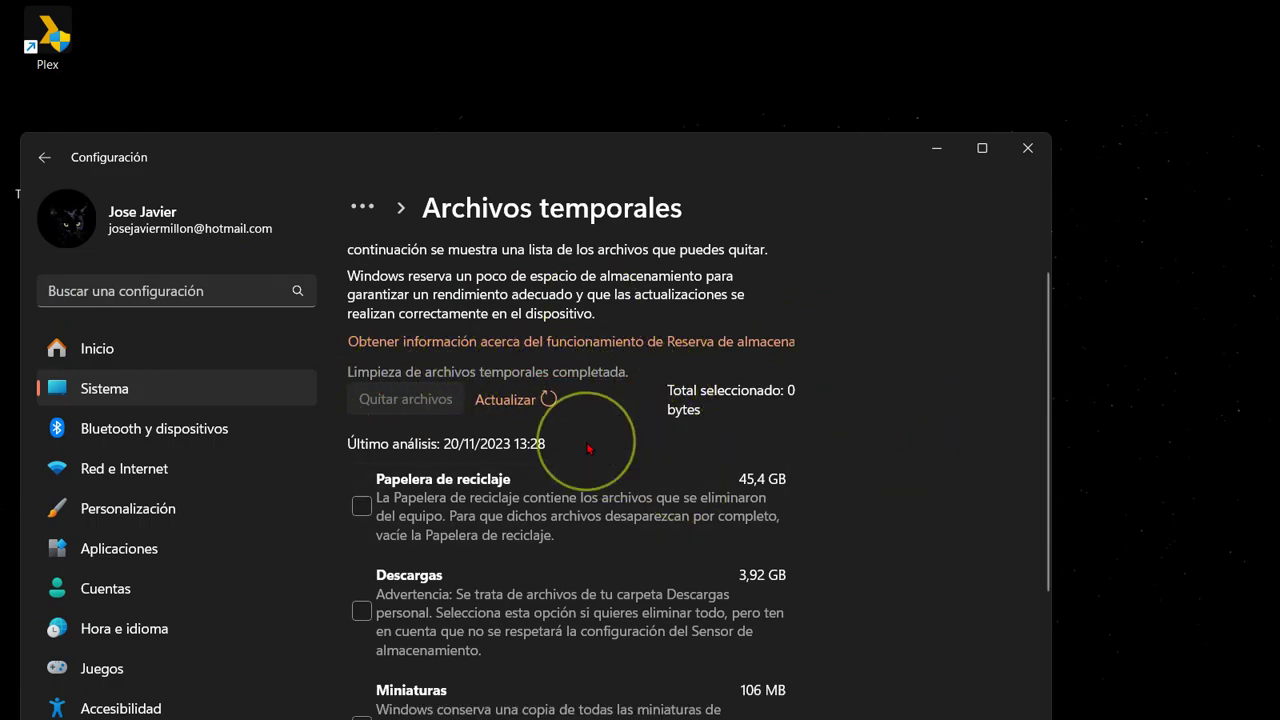
click(548, 399)
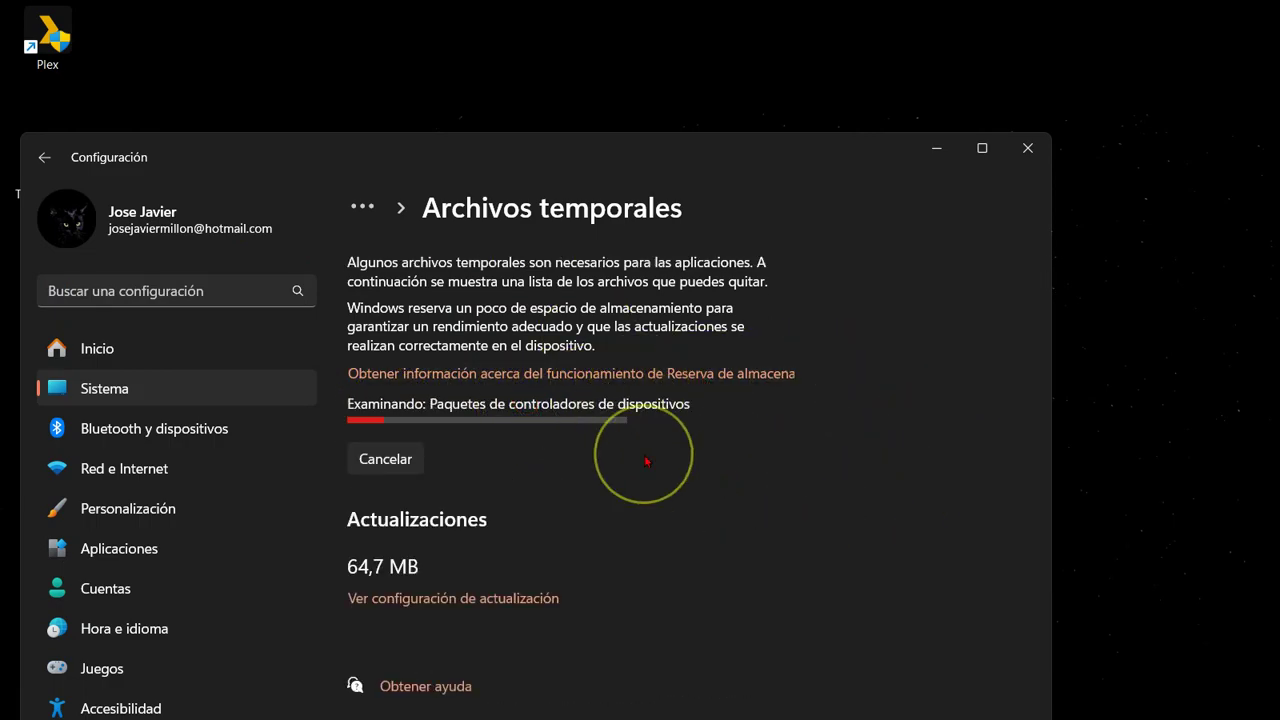
Return to Recomendaciones de limpieza, expand Archivos grandes o sin usar, and examine its oldest and recent files
click(40, 158)
scroll(391, 366, down, 4)
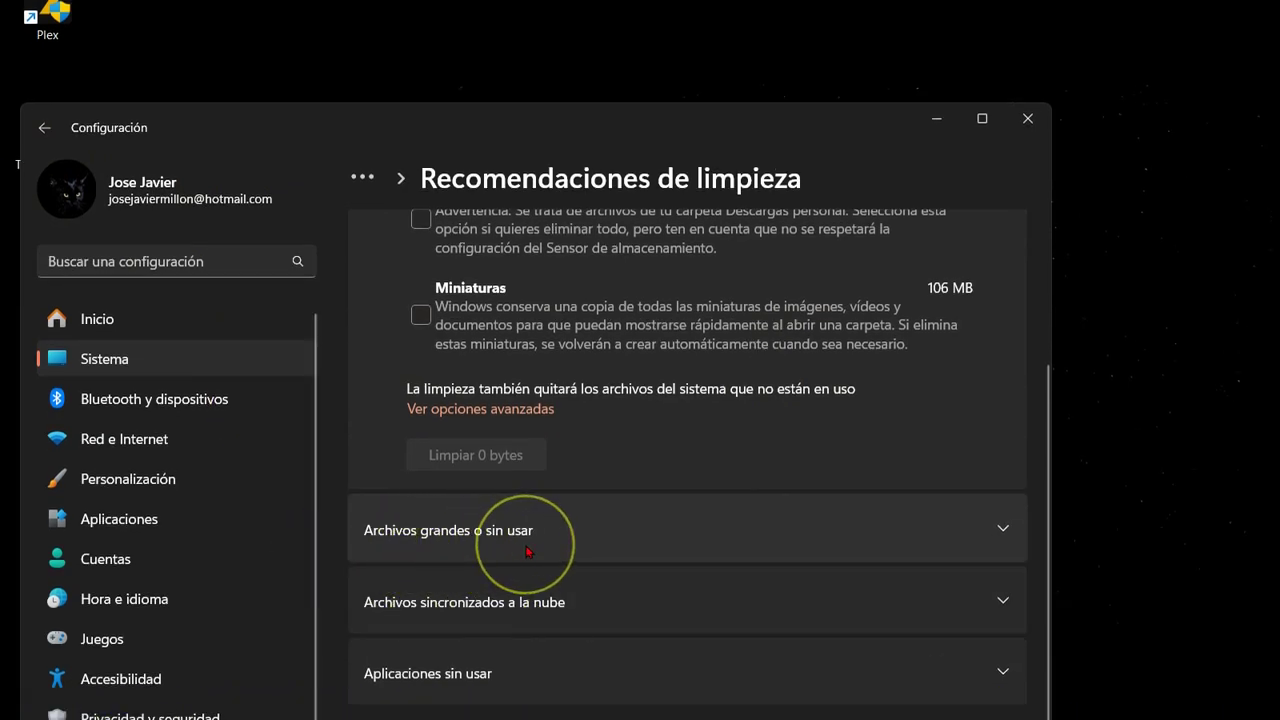
click(1001, 525)
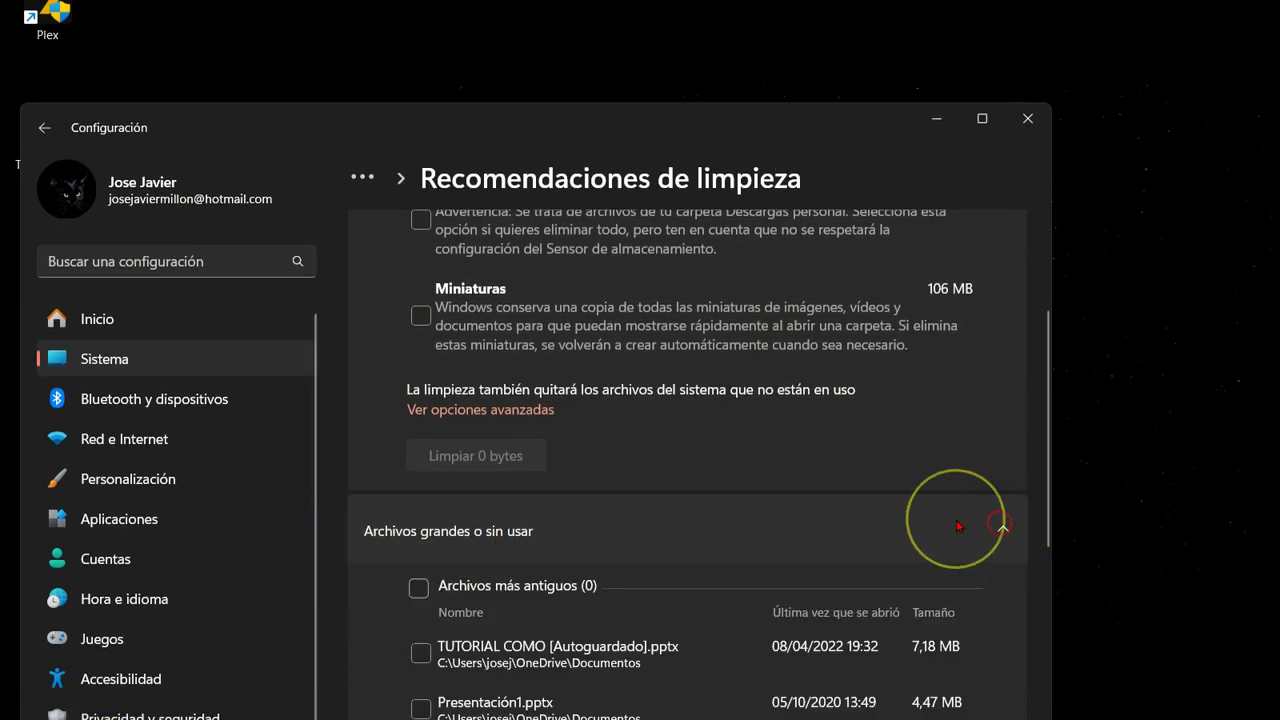
scroll(700, 486, down, 3)
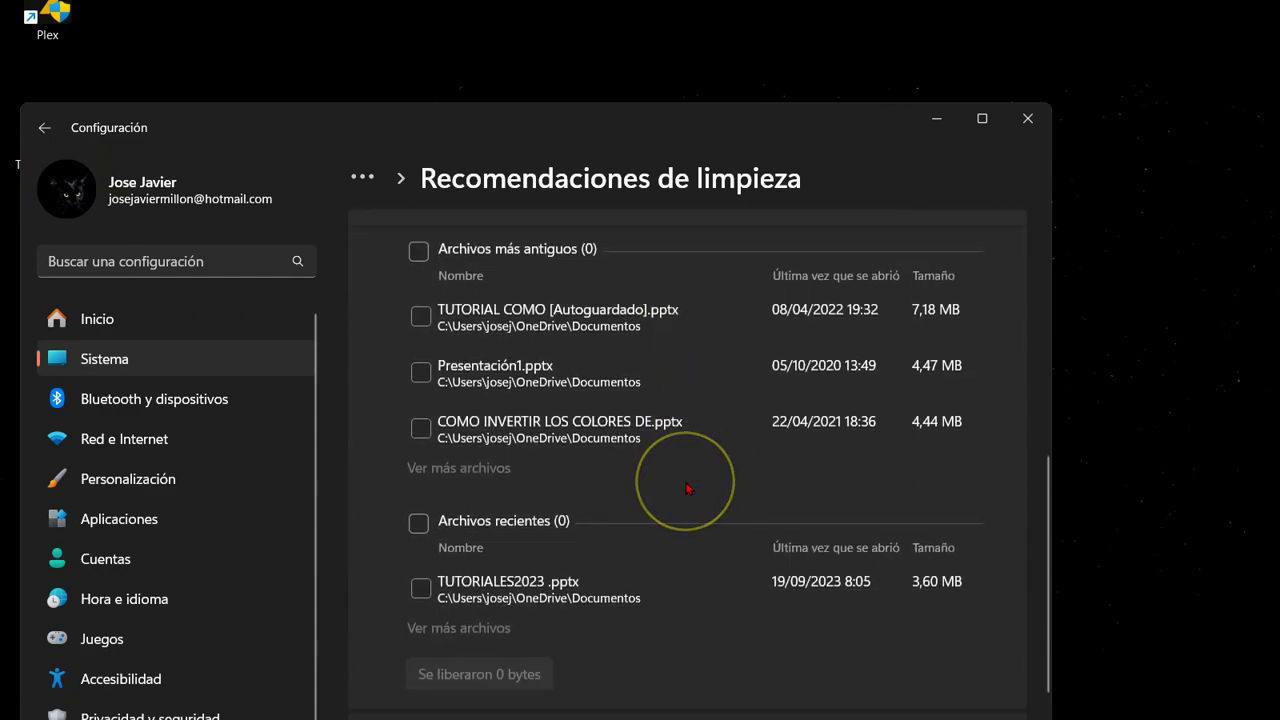
scroll(688, 488, up, 2)
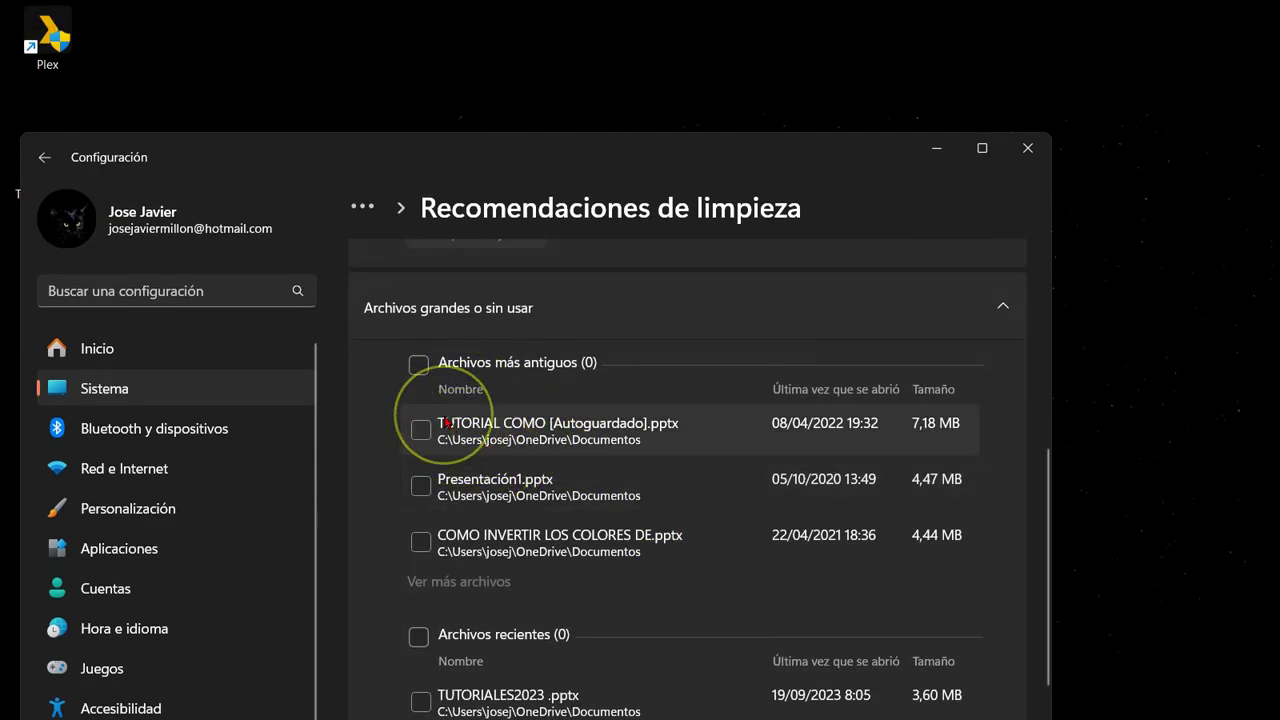
scroll(447, 423, down, 3)
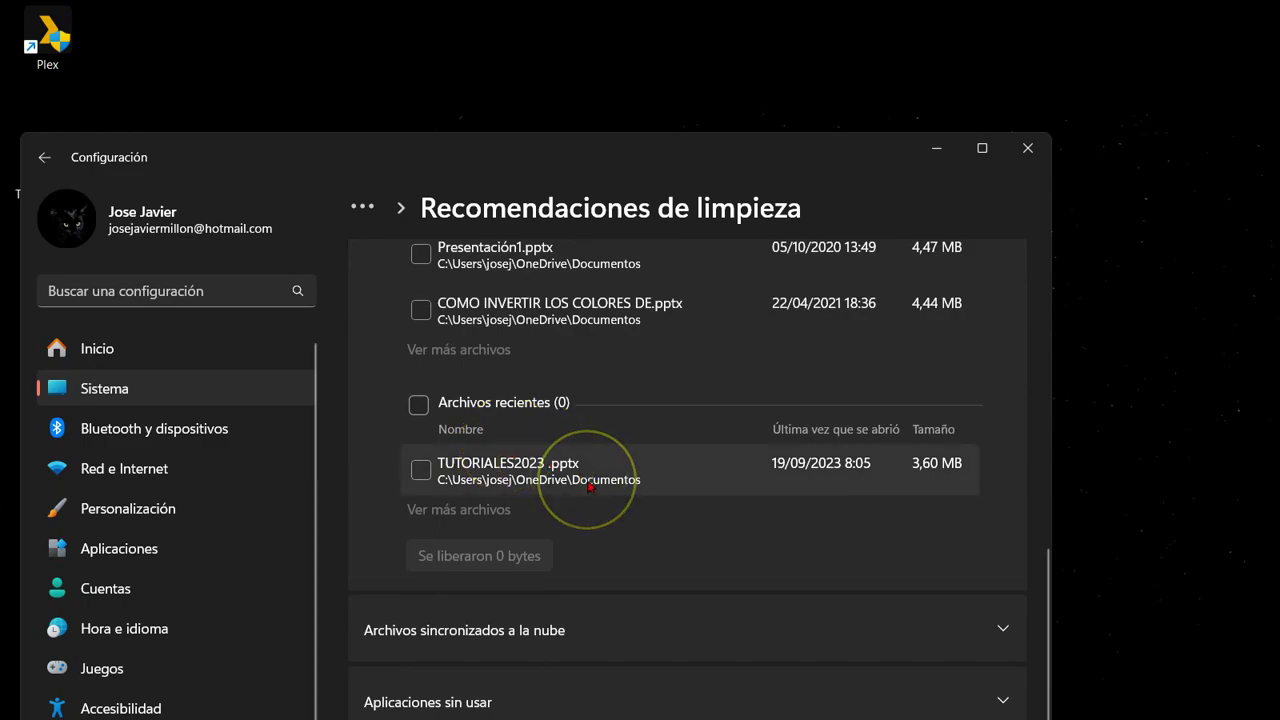
scroll(559, 453, up, 3)
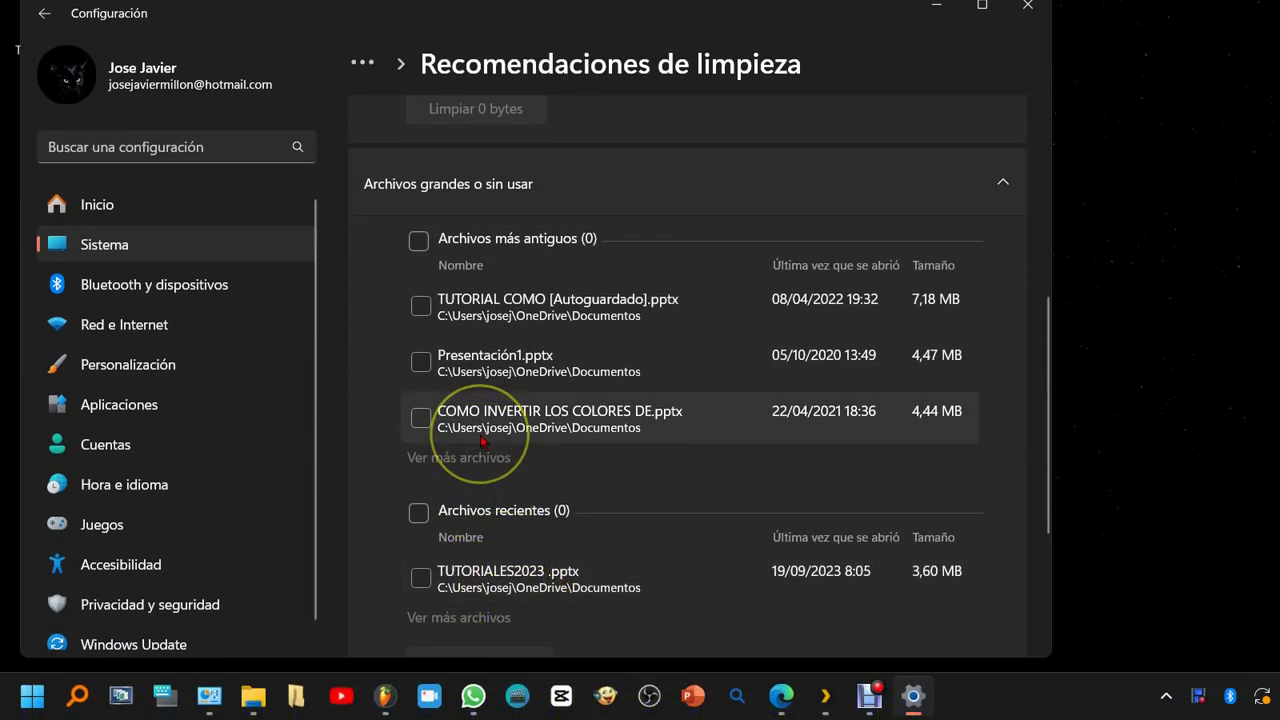
Select TUTORIAL COMO [Autoguardado].pptx among the oldest files and permanently delete it
click(421, 306)
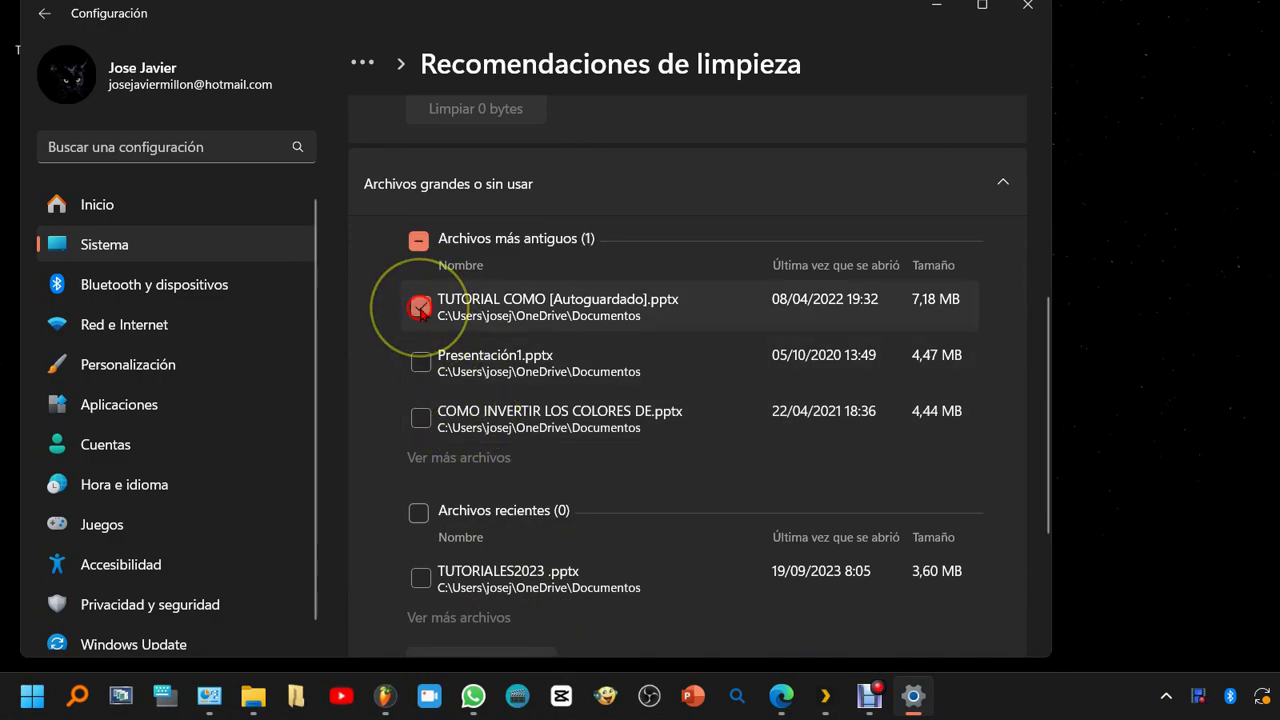
scroll(477, 380, down, 1)
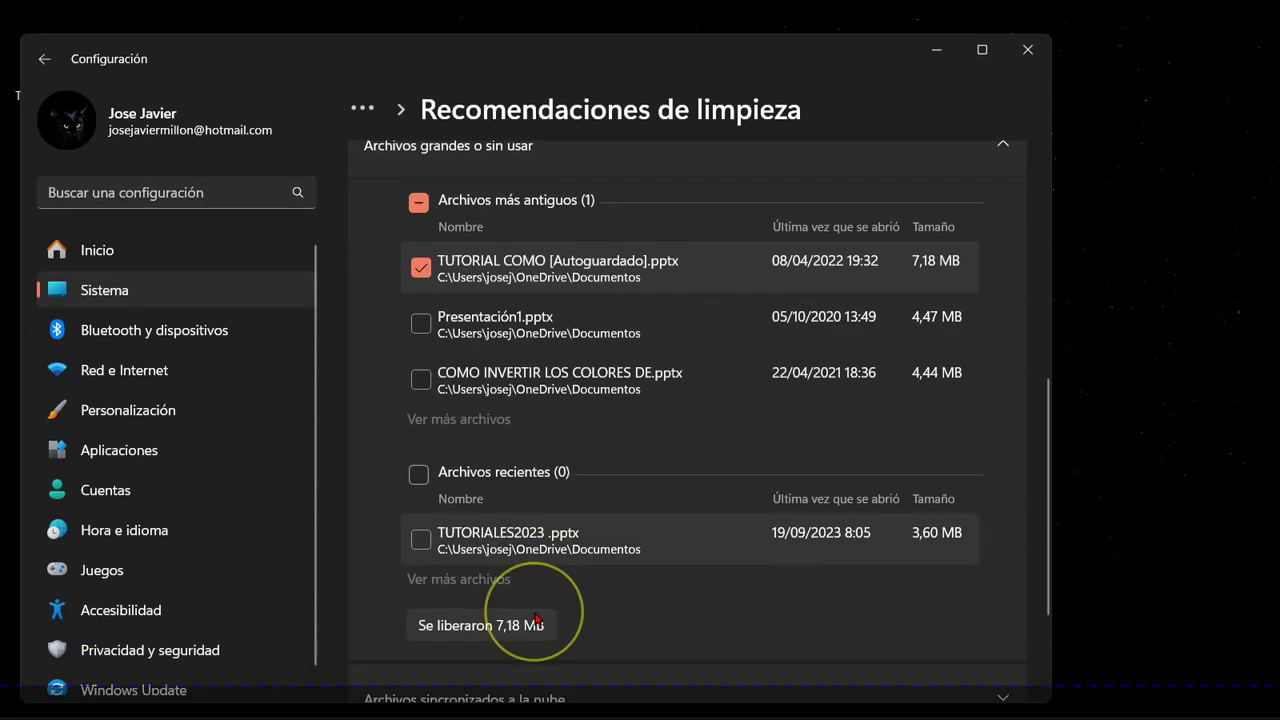
scroll(560, 405, down, 3)
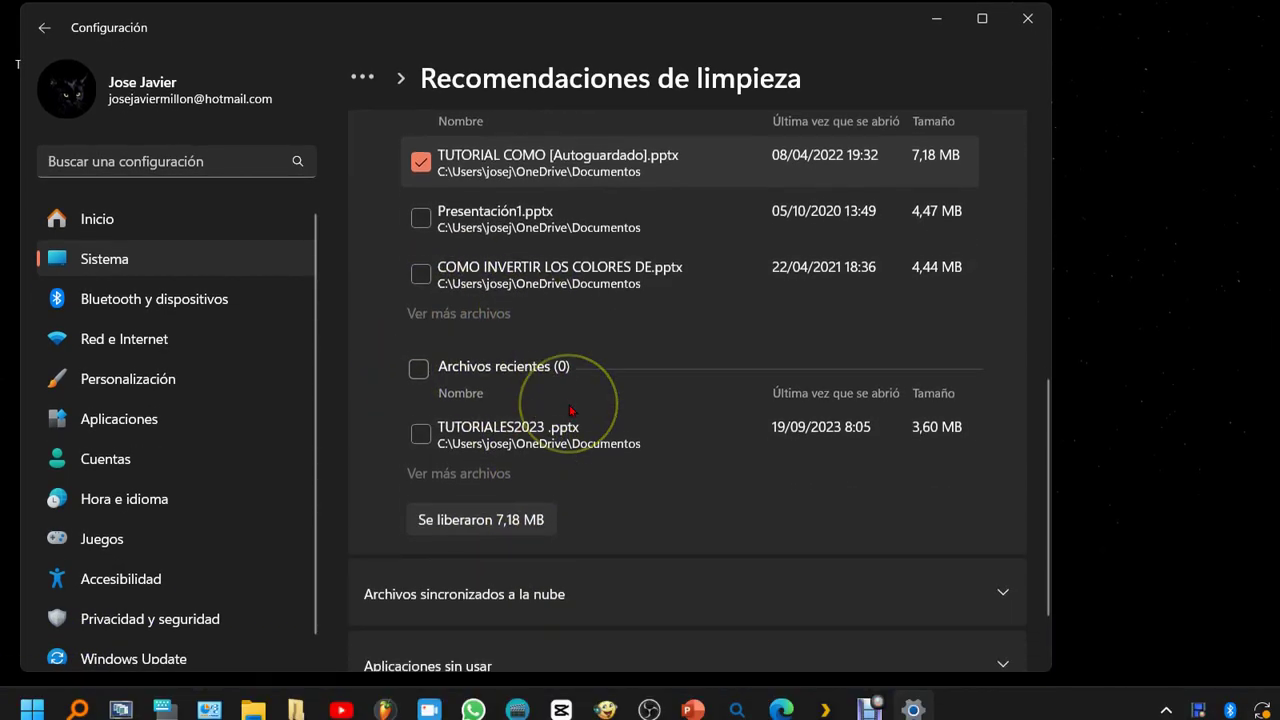
scroll(663, 400, up, 1)
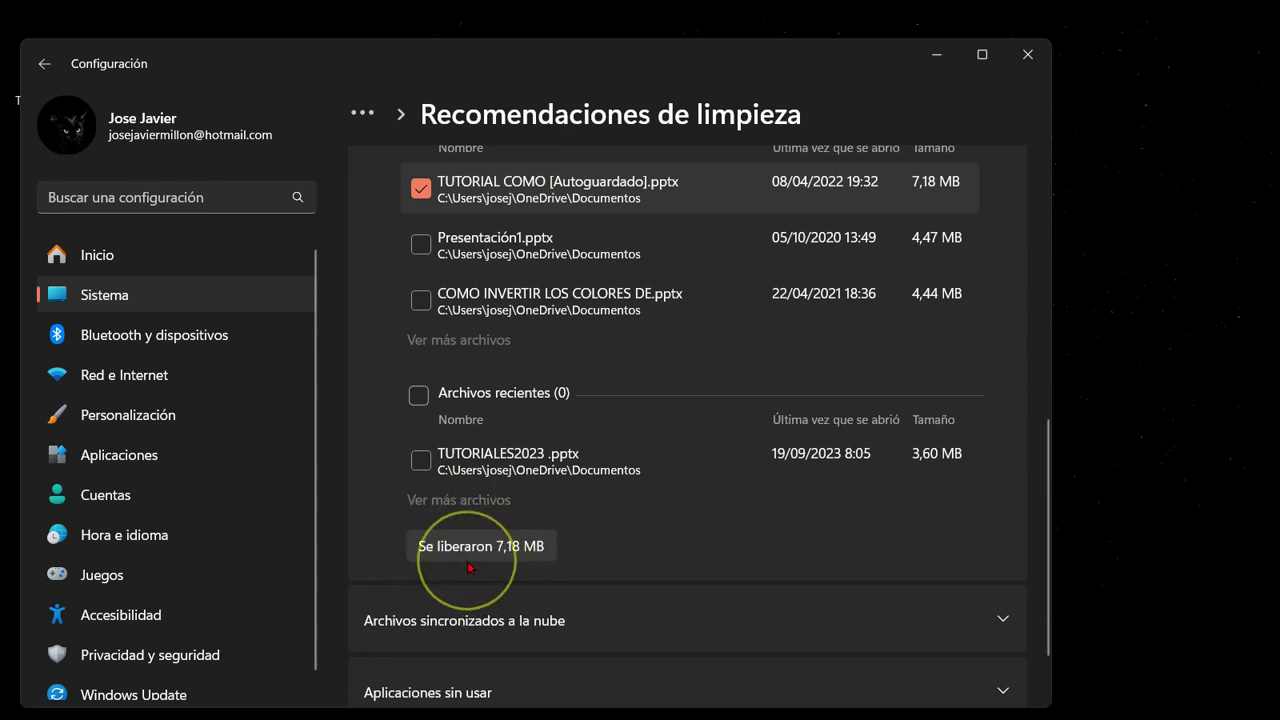
click(499, 557)
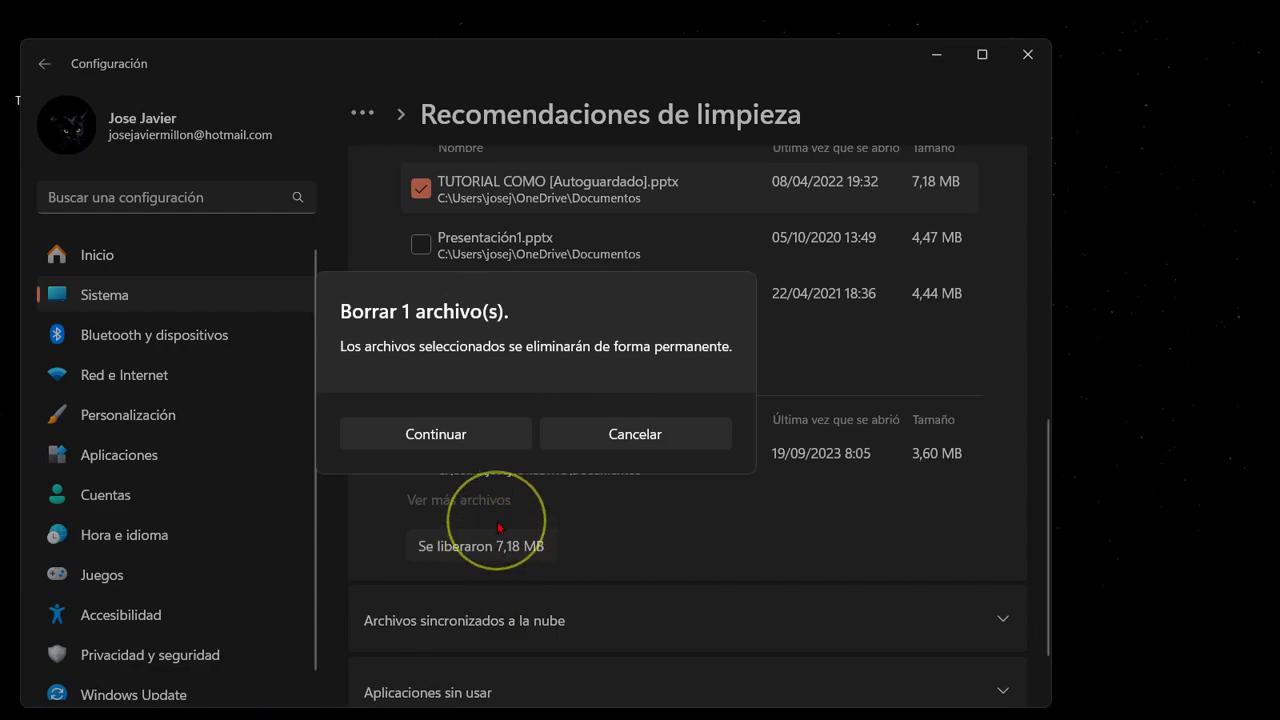
click(460, 443)
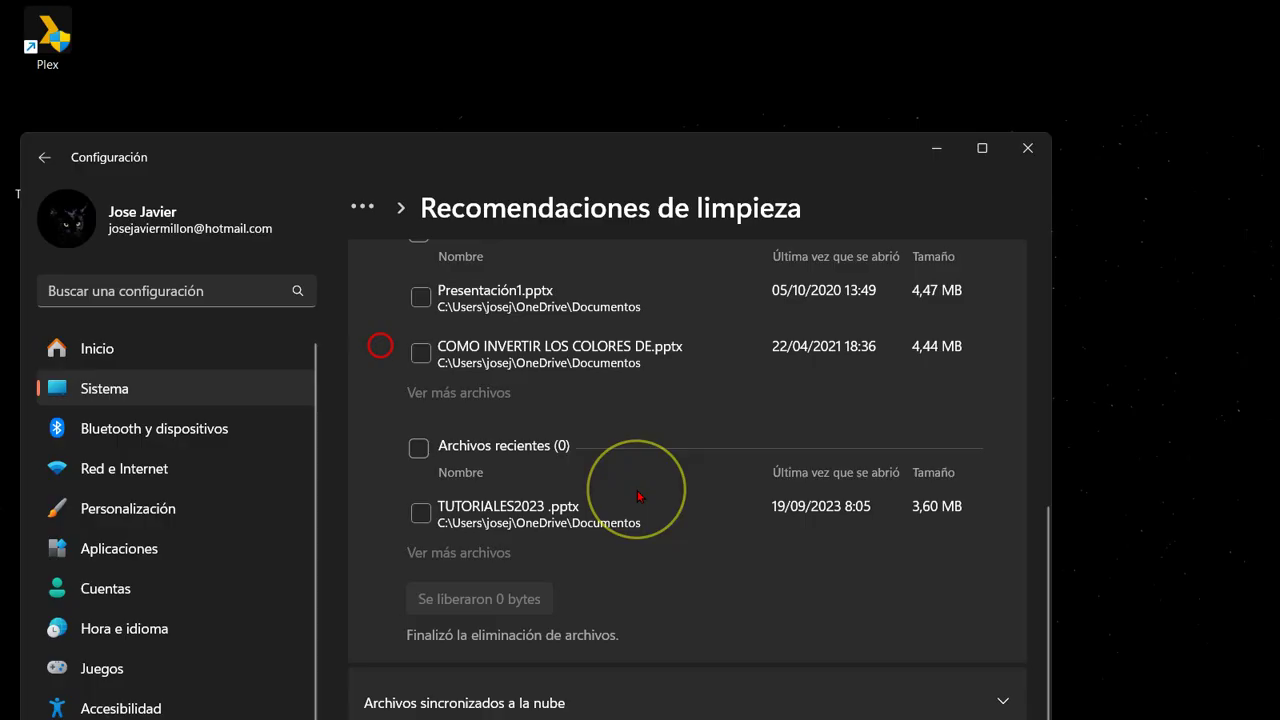
Check the Aplicaciones sin usar recommendations and close Configuración
scroll(620, 490, down, 2)
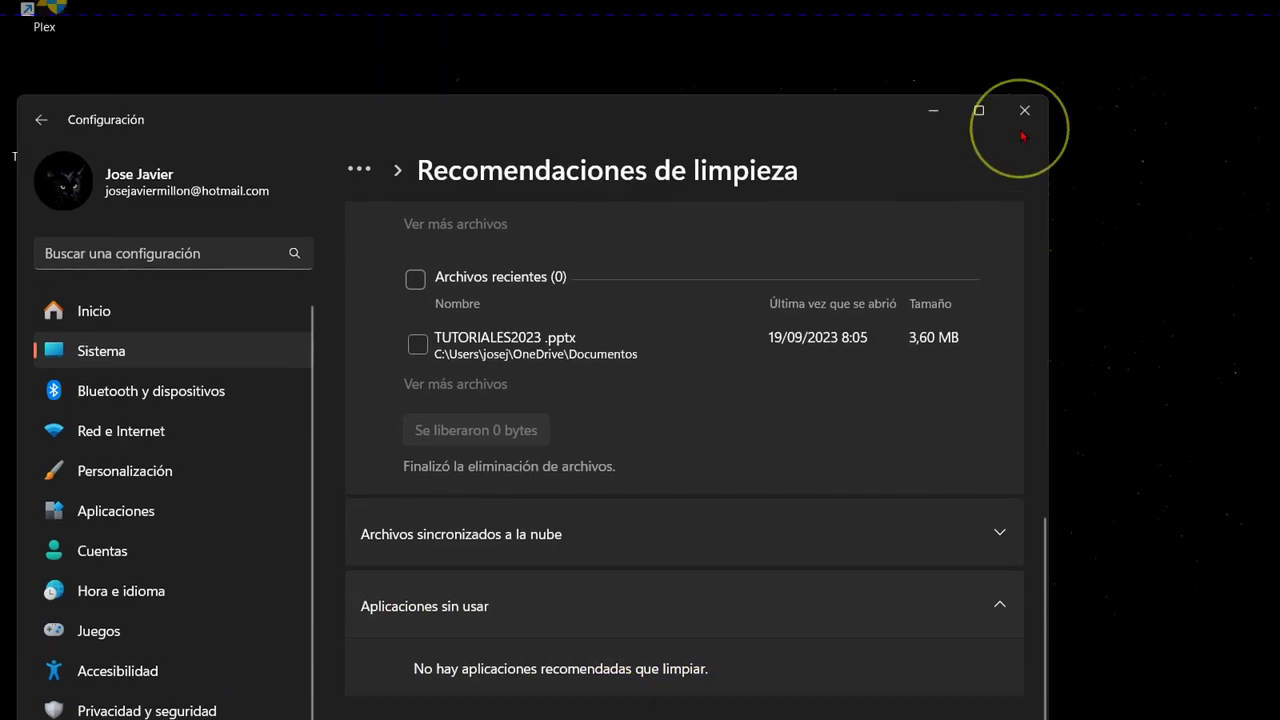
click(1024, 8)
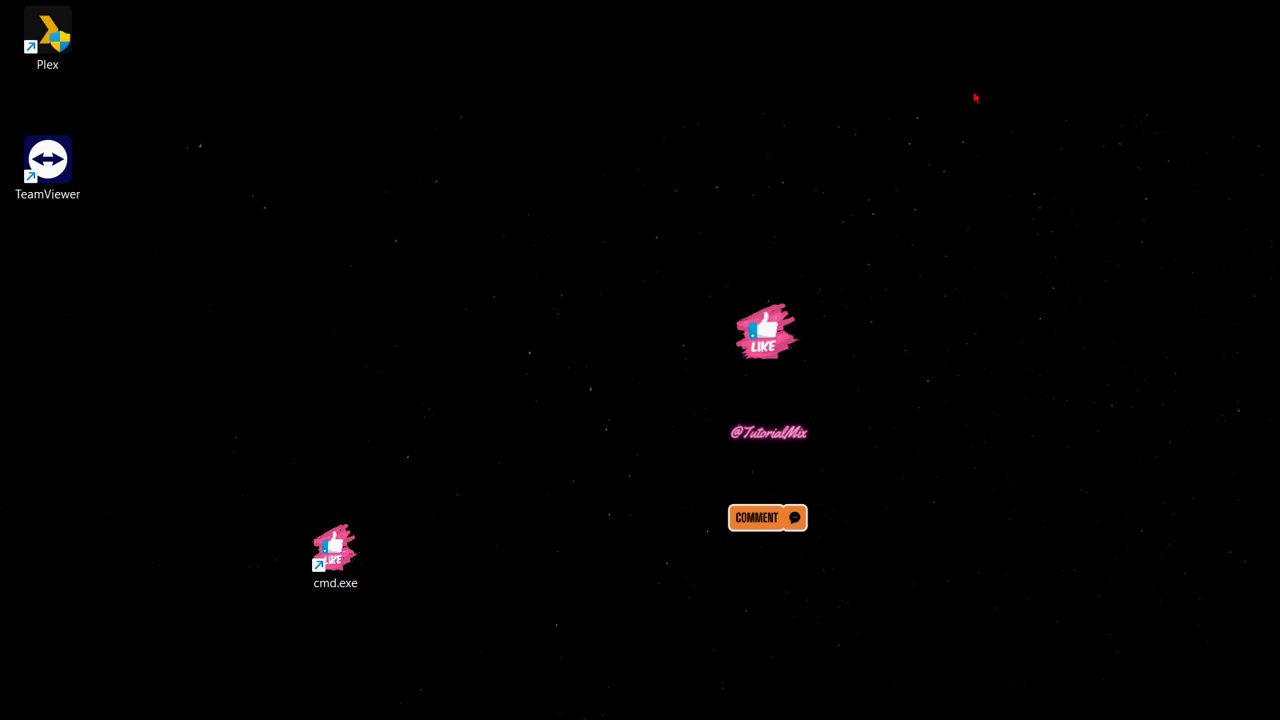
click(975, 97)
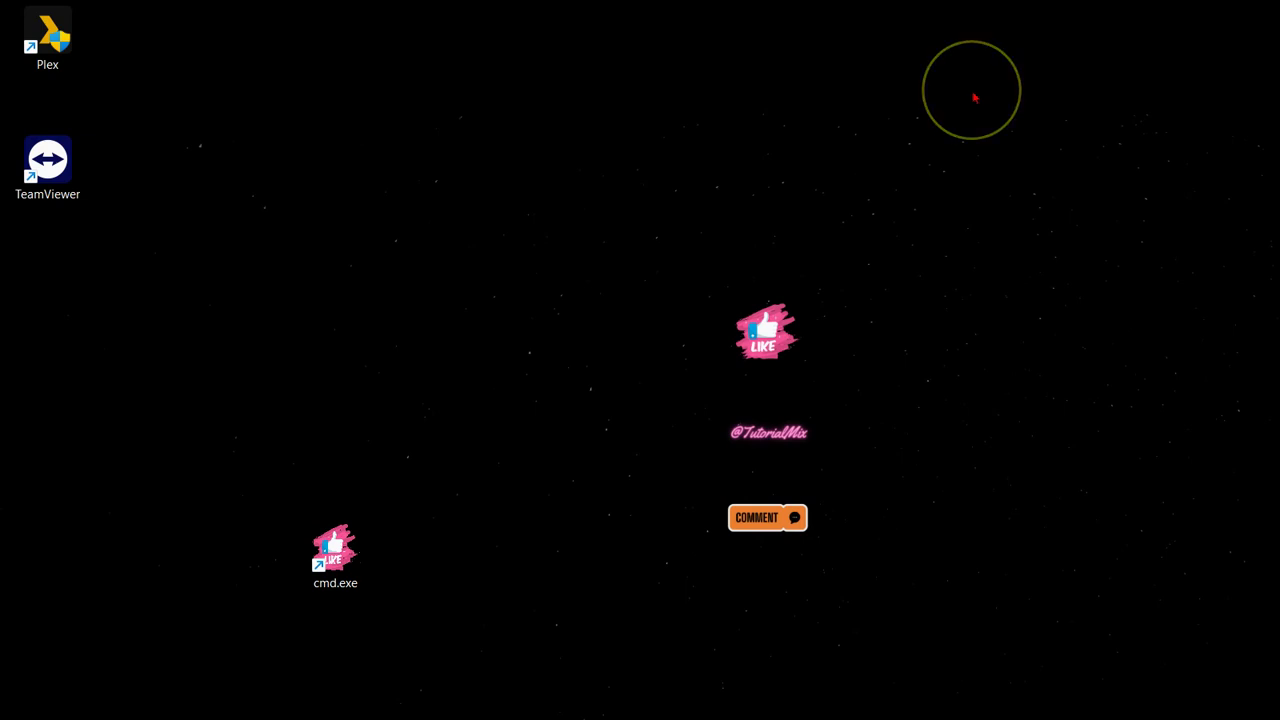
click(973, 95)
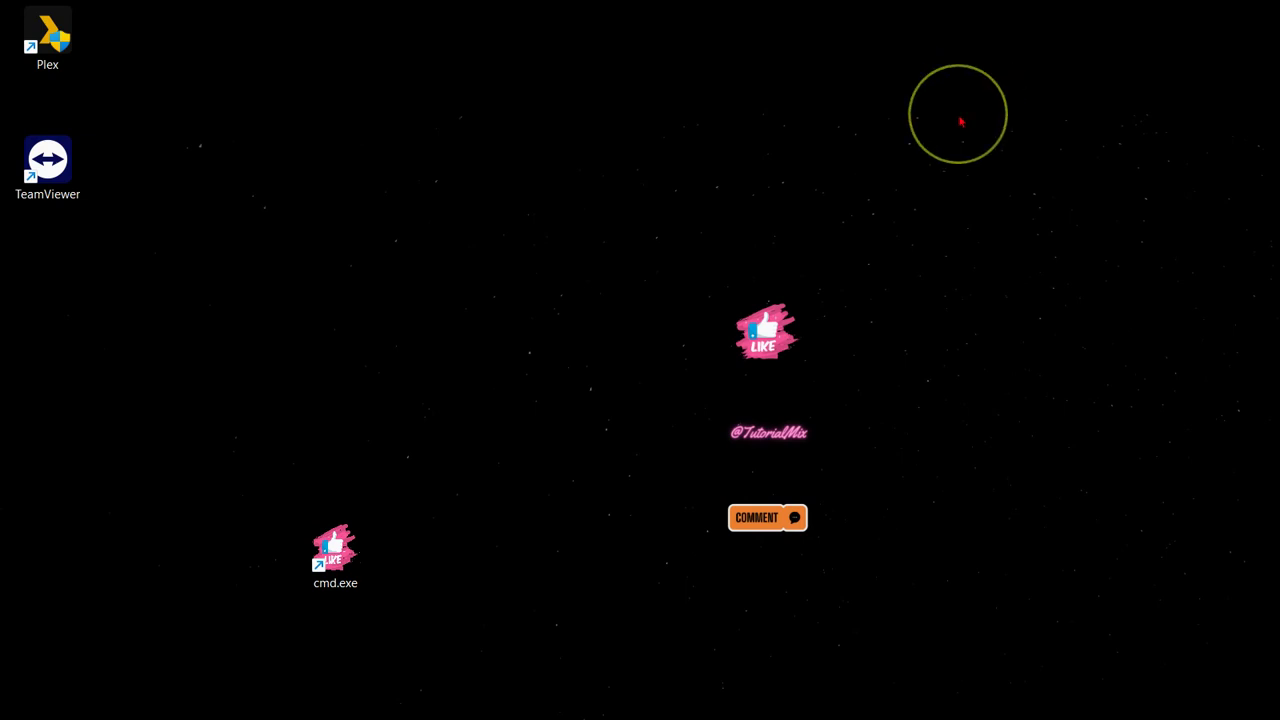
click(558, 116)
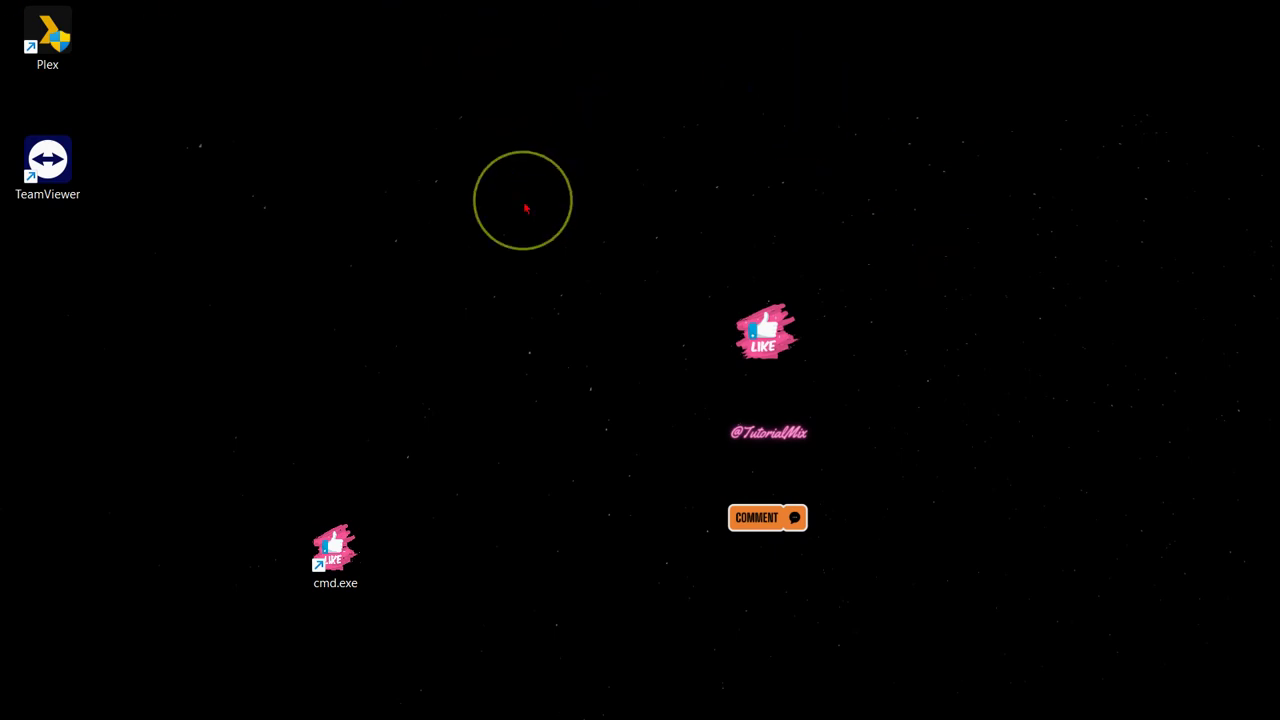
click(619, 230)
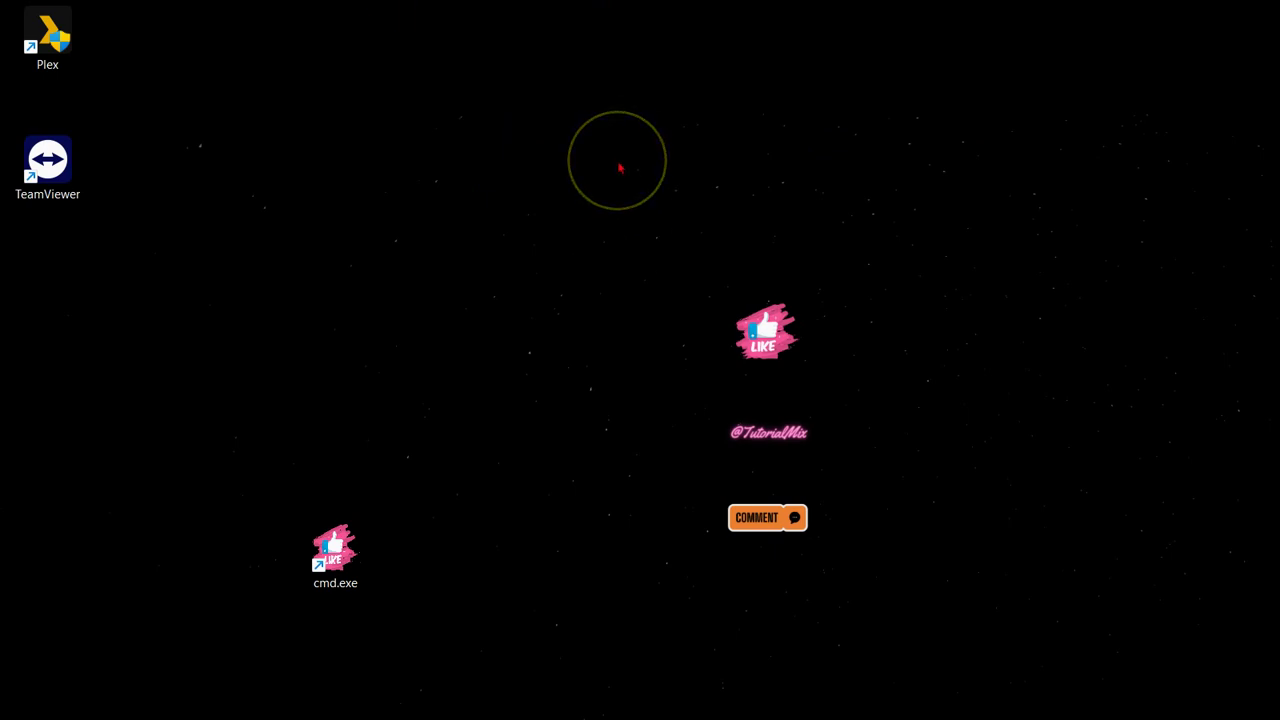
click(611, 176)
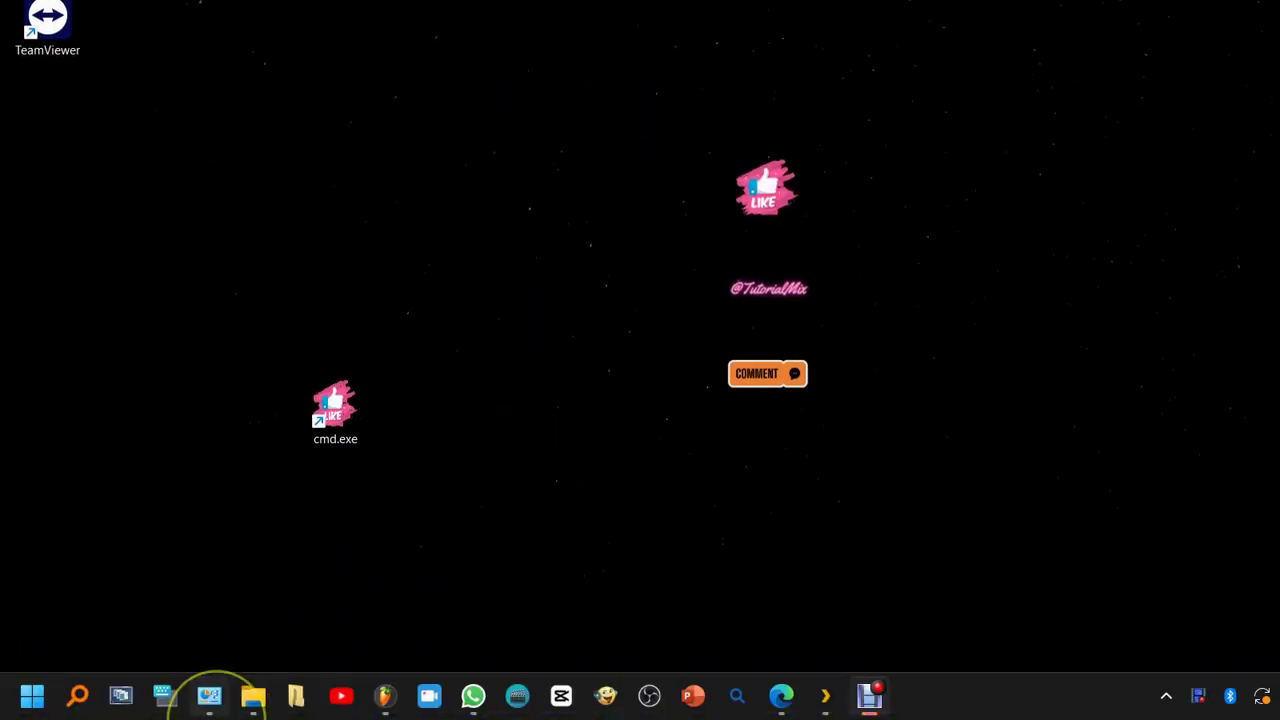
mouse_move(229, 710)
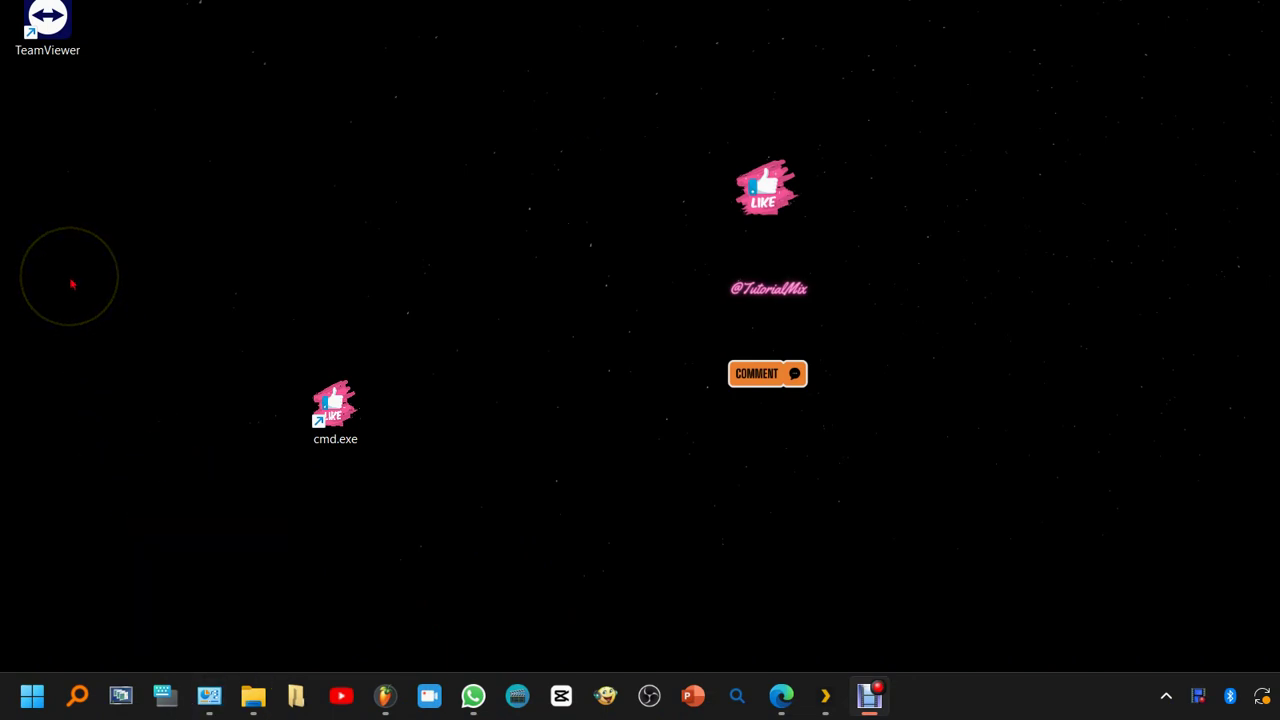